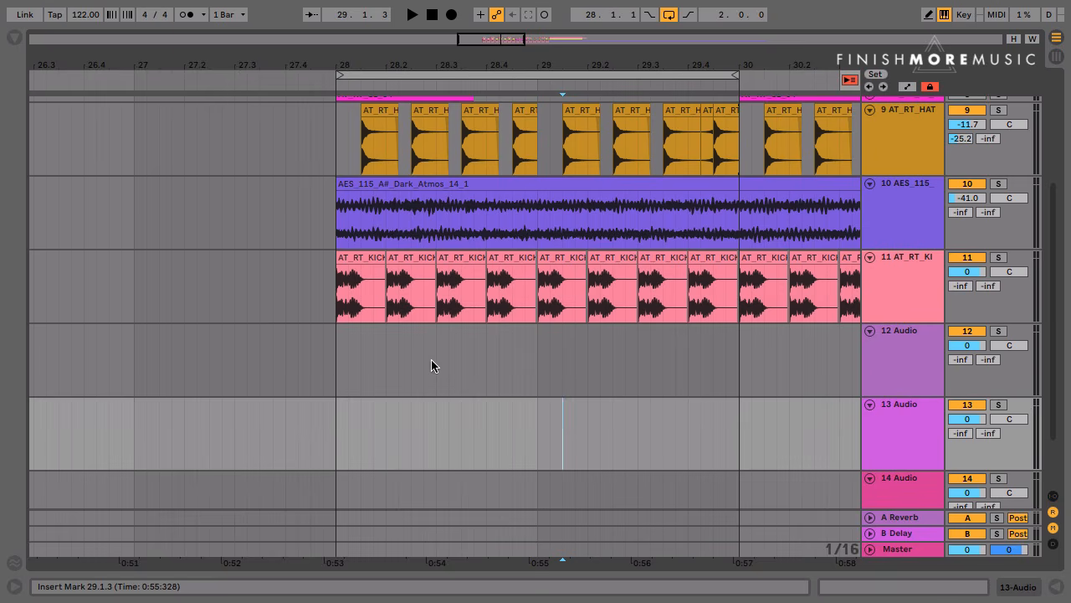
Select bars 28 to 30 on track 12 Audio and play back the loop briefly
left_click_drag(336, 387, 740, 388)
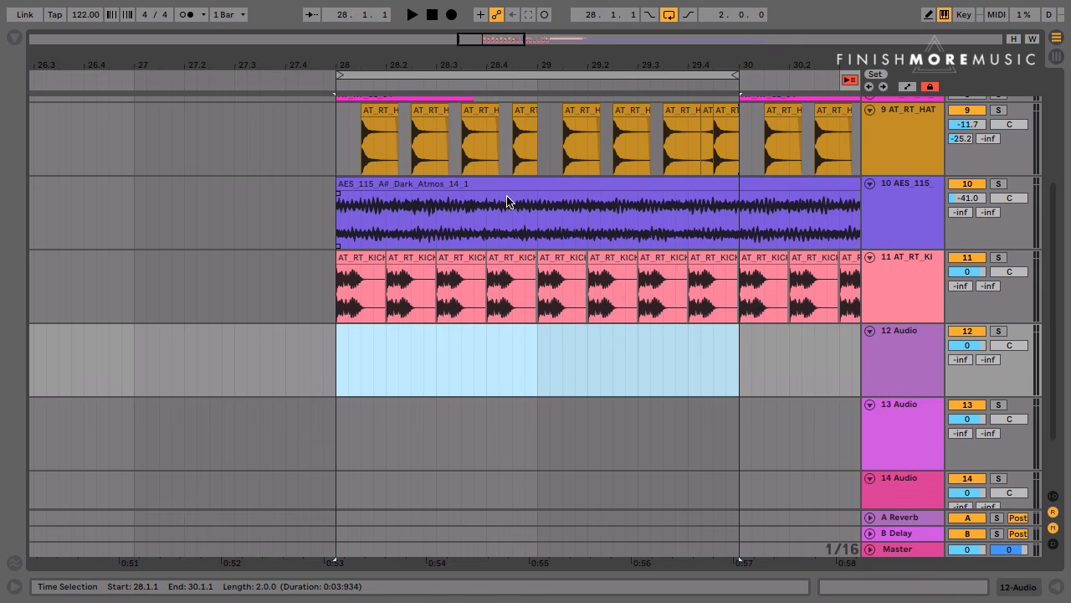
key("space")
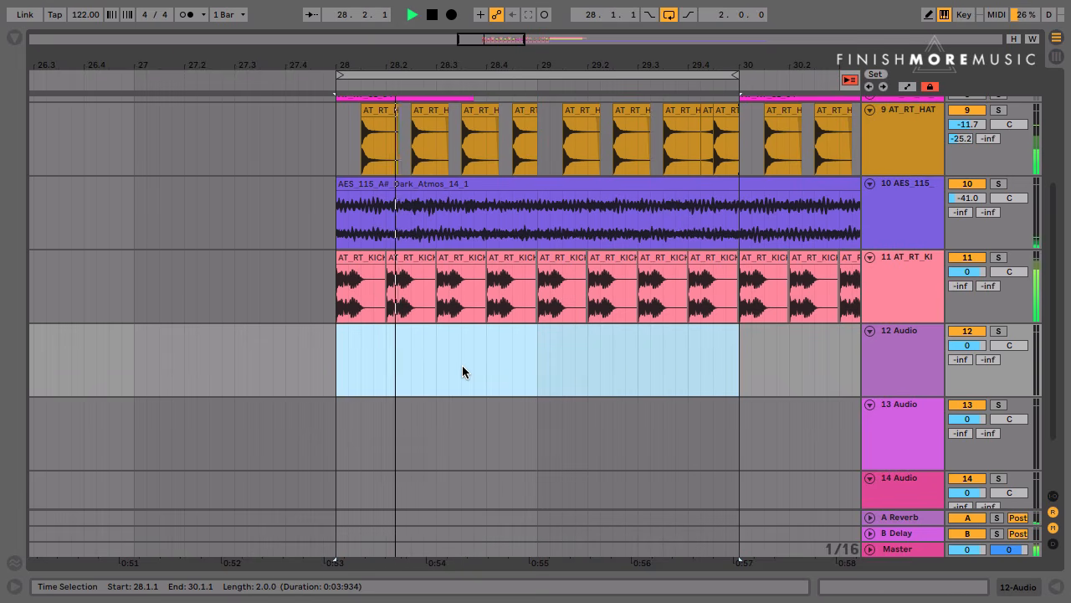
key("space")
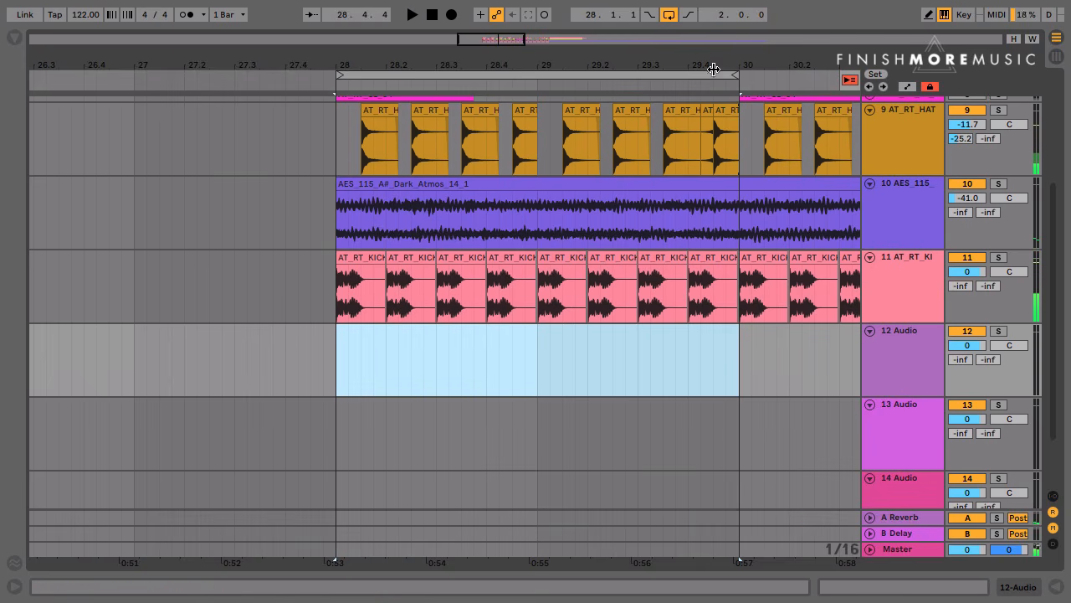
Examine the short reversed hat clip at 29.4.2 and the kick clip at 29.4
left_click_drag(728, 65, 552, 144)
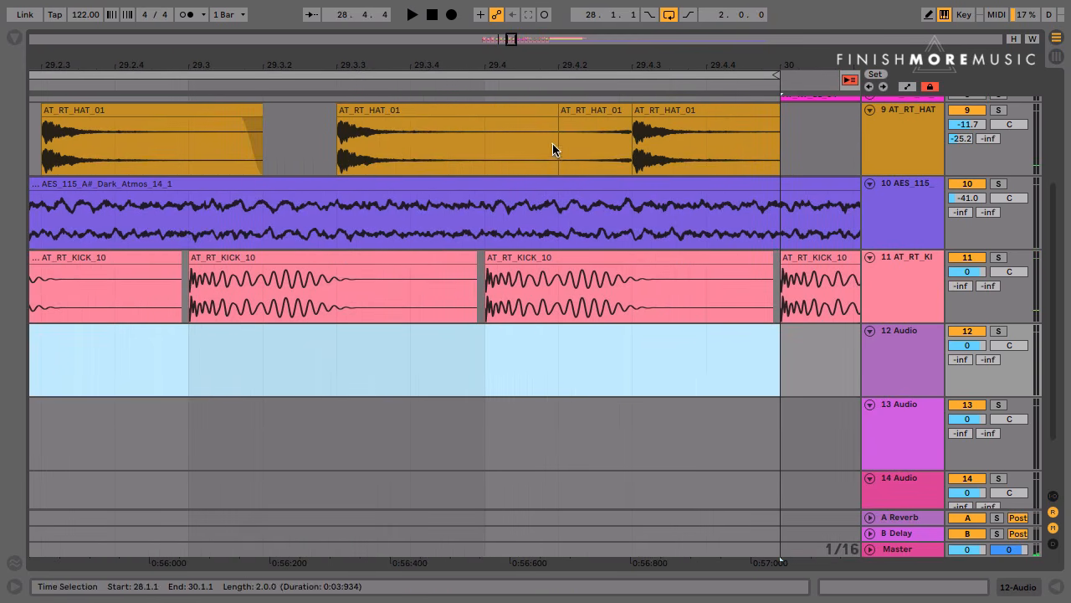
left_click(595, 112)
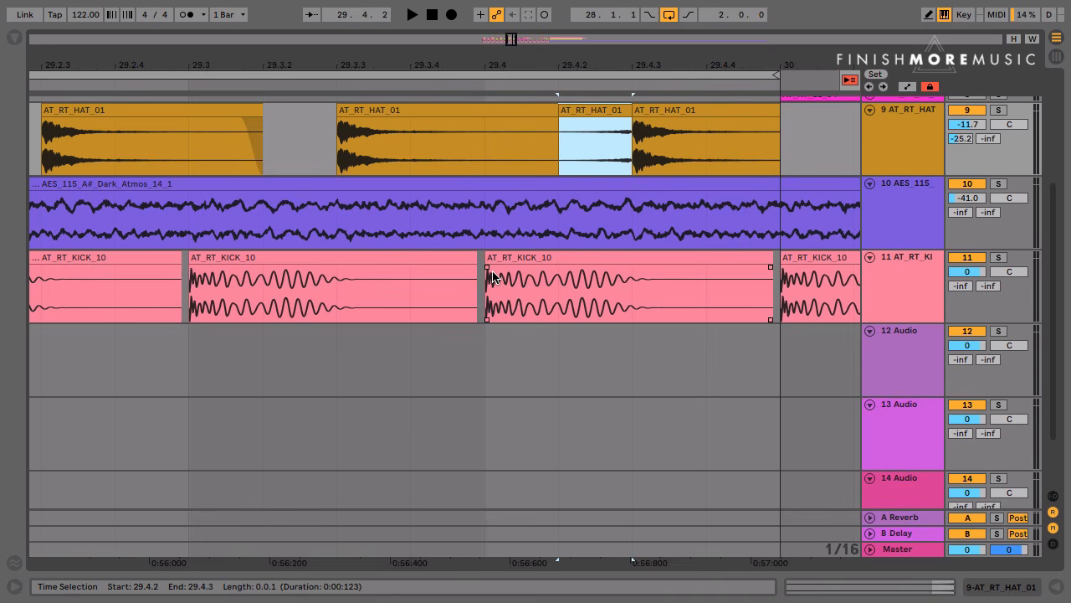
left_click(525, 258)
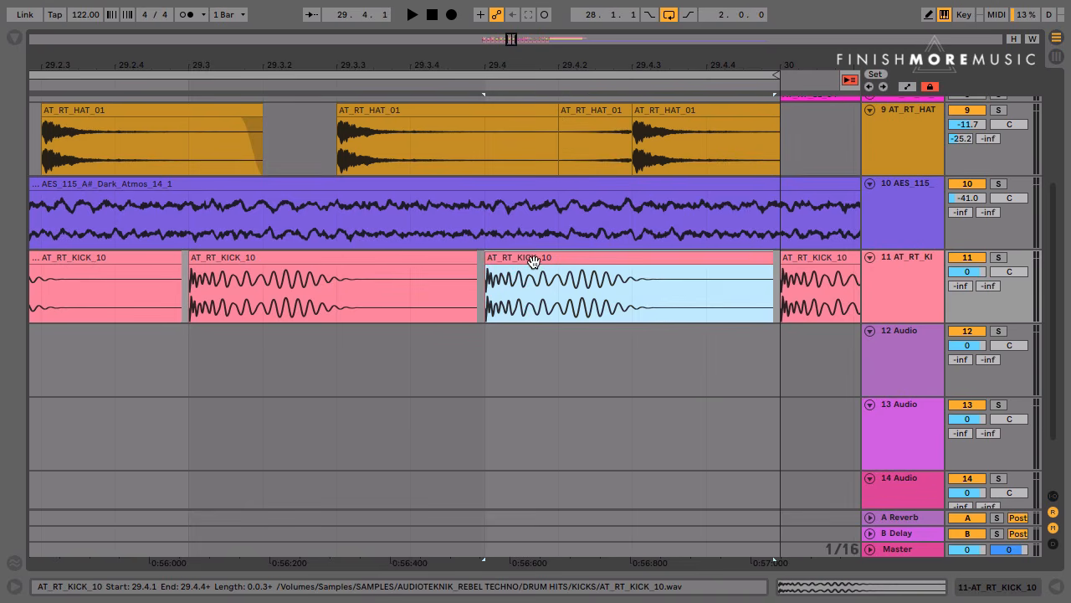
Audition the soloed Dark Atmos track with its volume raised to -10.8 dB, and undo the volume change
left_click(998, 184)
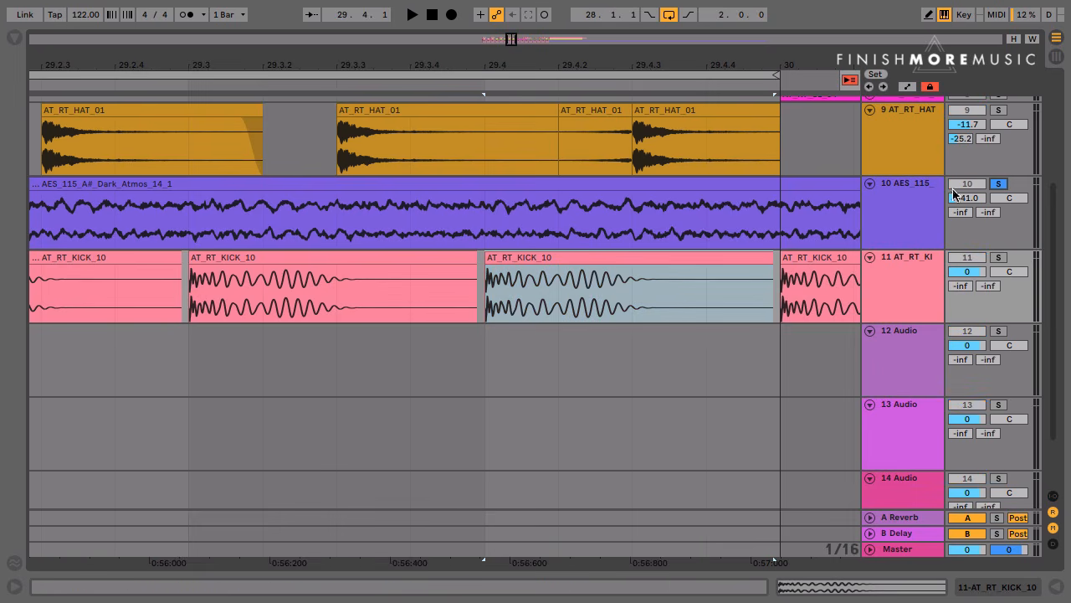
left_click(608, 76)
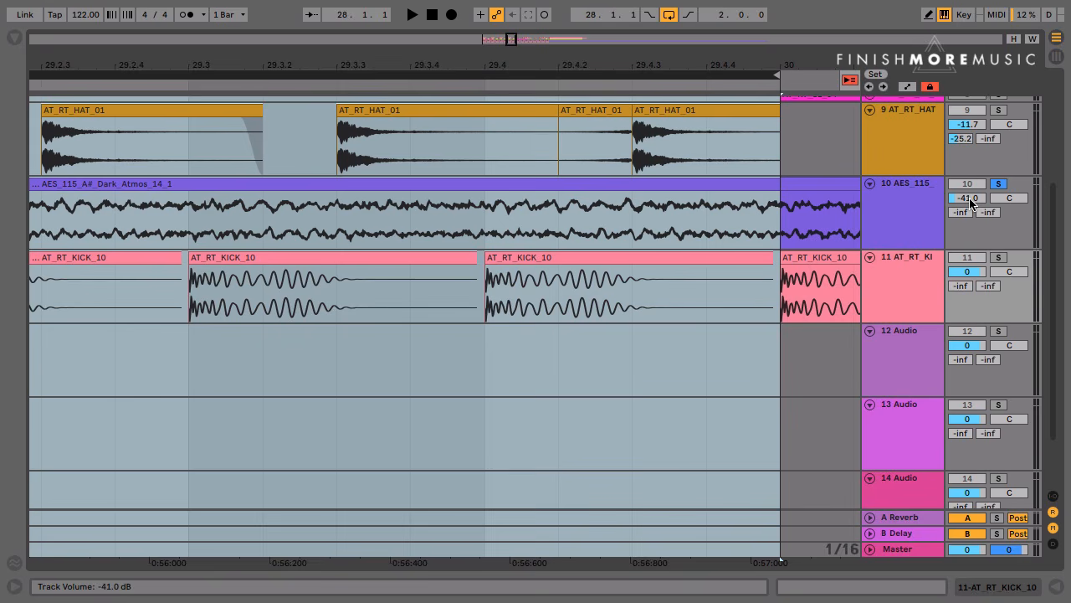
key("space")
left_click_drag(971, 201, 971, 162)
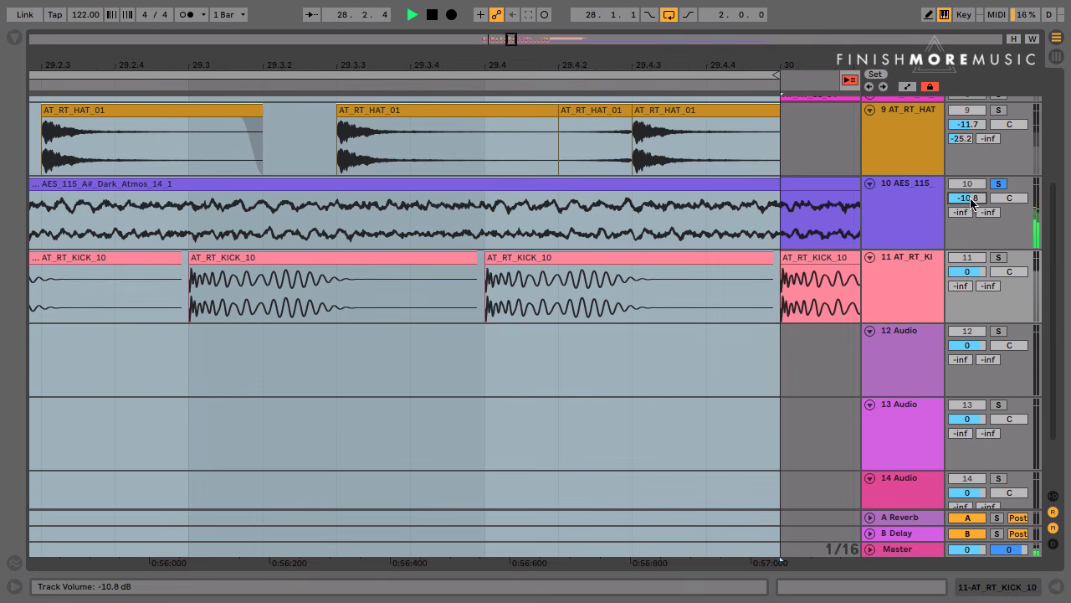
key("ctrl+z")
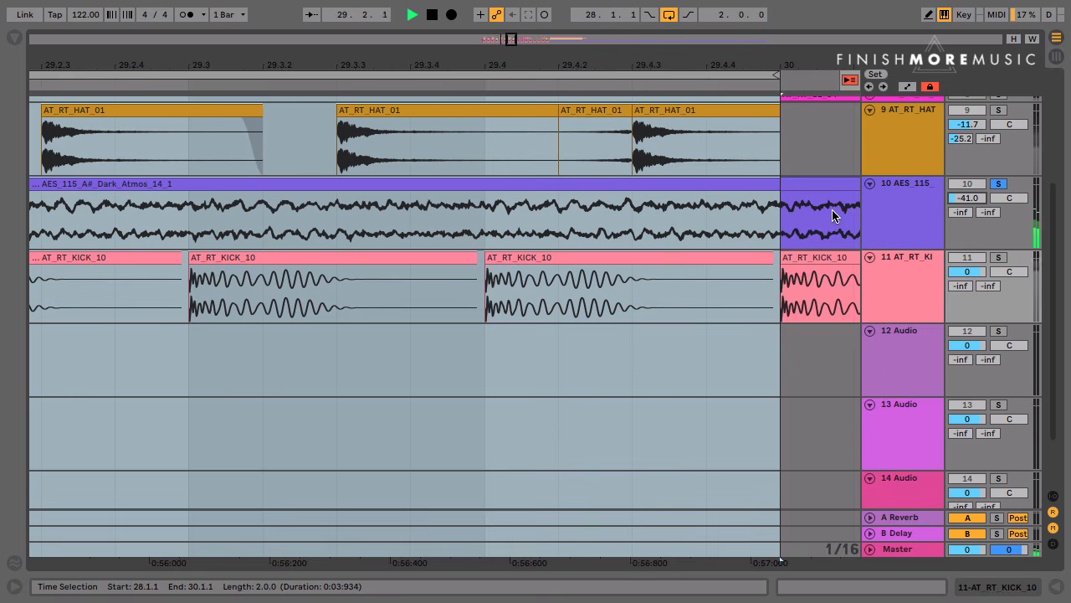
Examine the Compressor and EQ Eight on the Dark Atmos track, and stop playback and unsolo the track
left_click(888, 202)
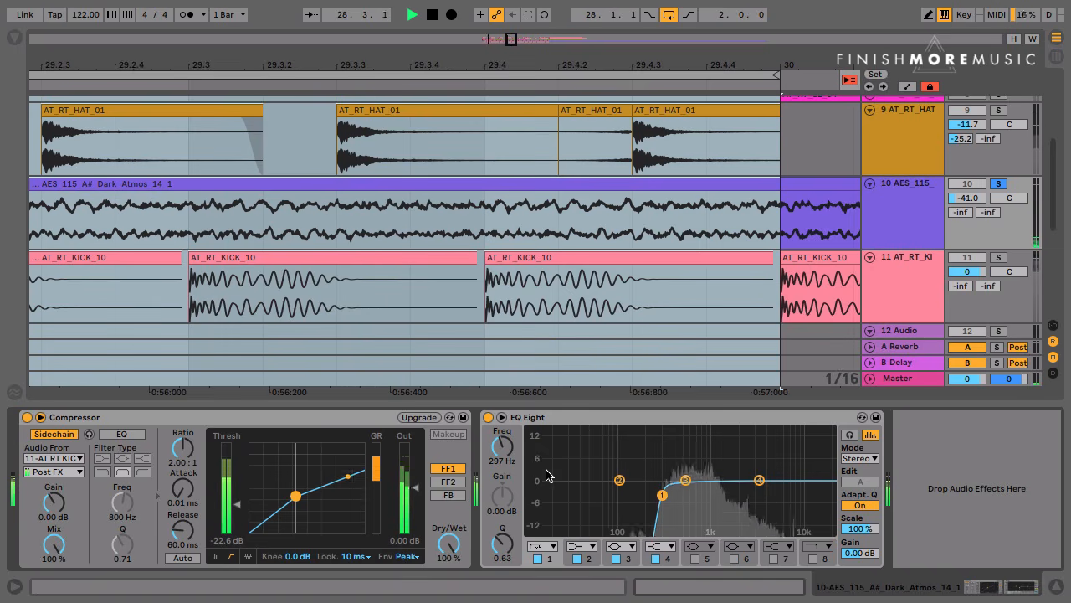
scroll(511, 306, "down", 1)
left_click(412, 298)
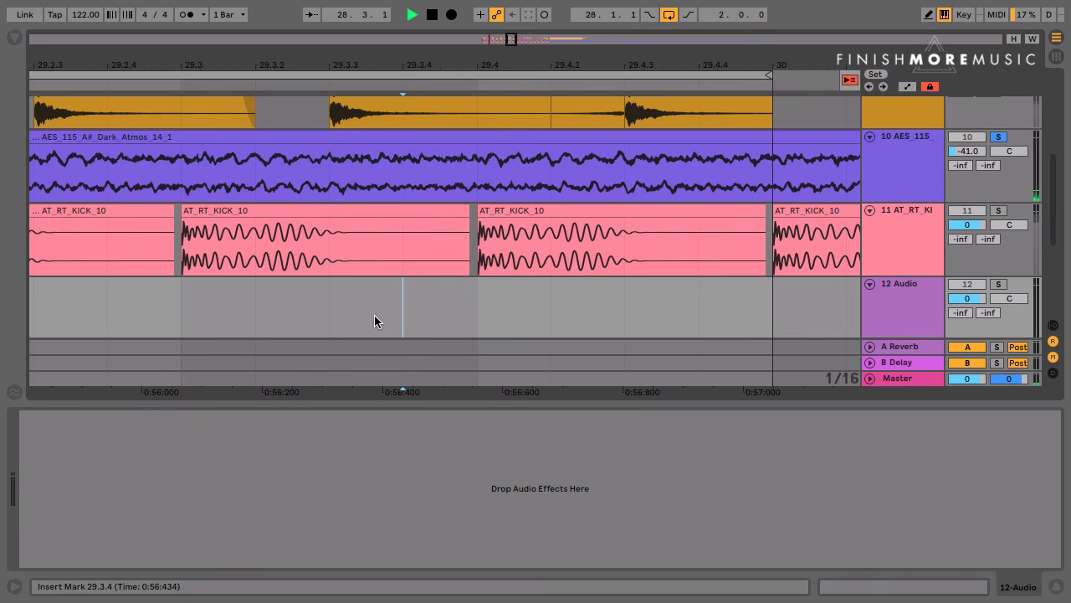
key("space")
left_click(1001, 137)
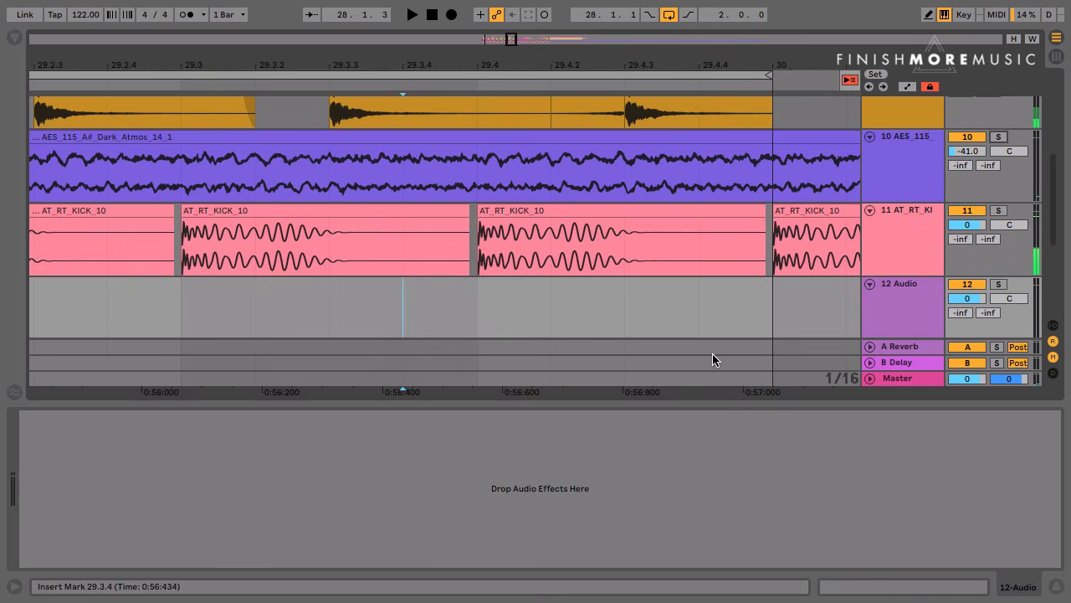
Hide the device view, set the insert marker at 28.1.1 on track 12 Audio and show the sample browser
left_click(691, 312)
key("minus")
key("minus")
key("minus")
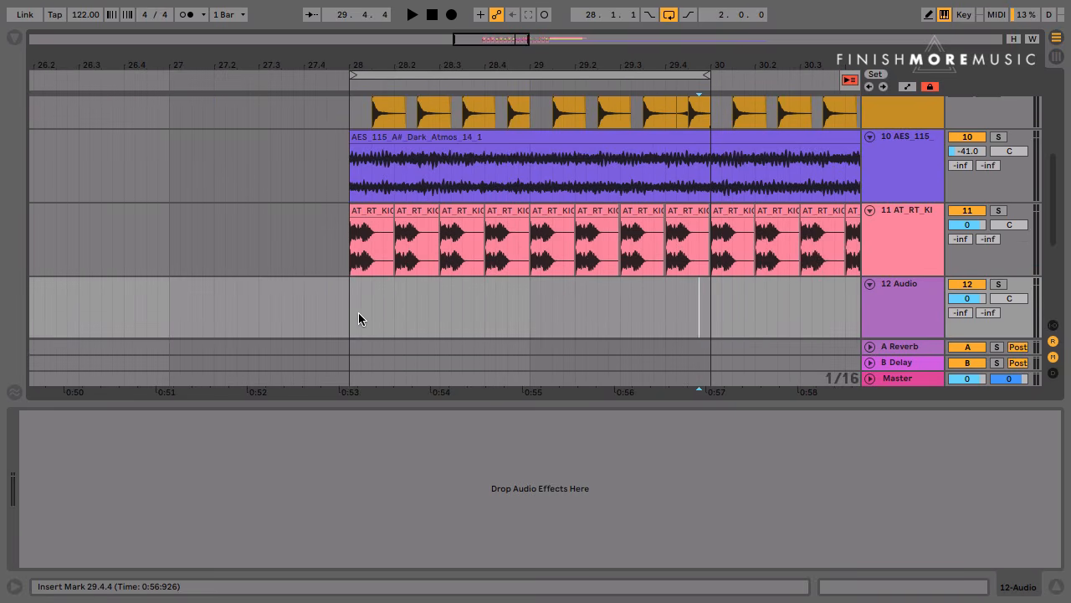
key("ctrl+alt+l")
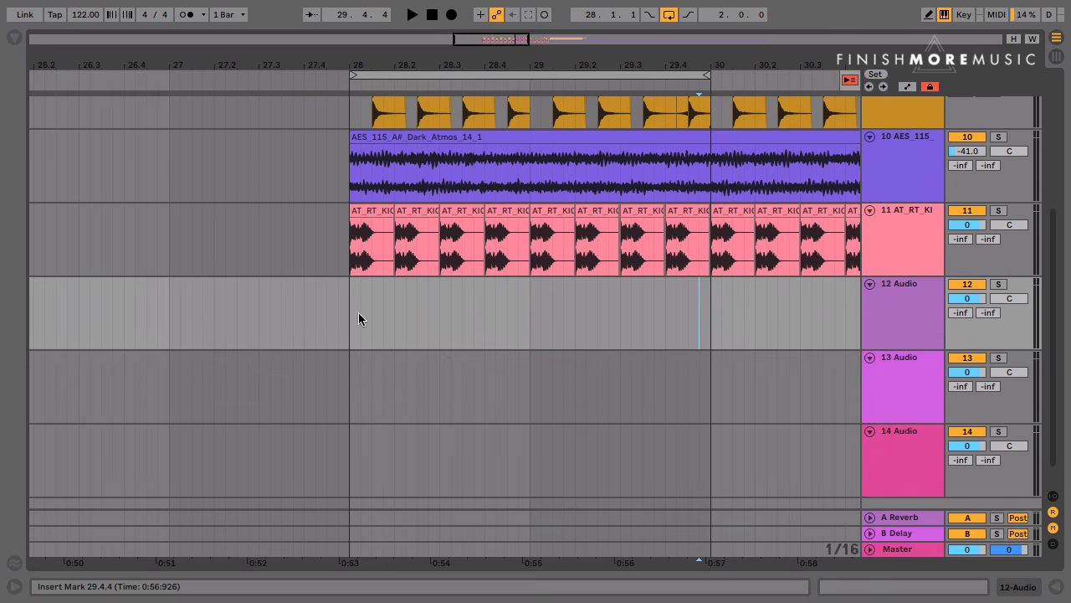
left_click(350, 316)
key("super+alt+b")
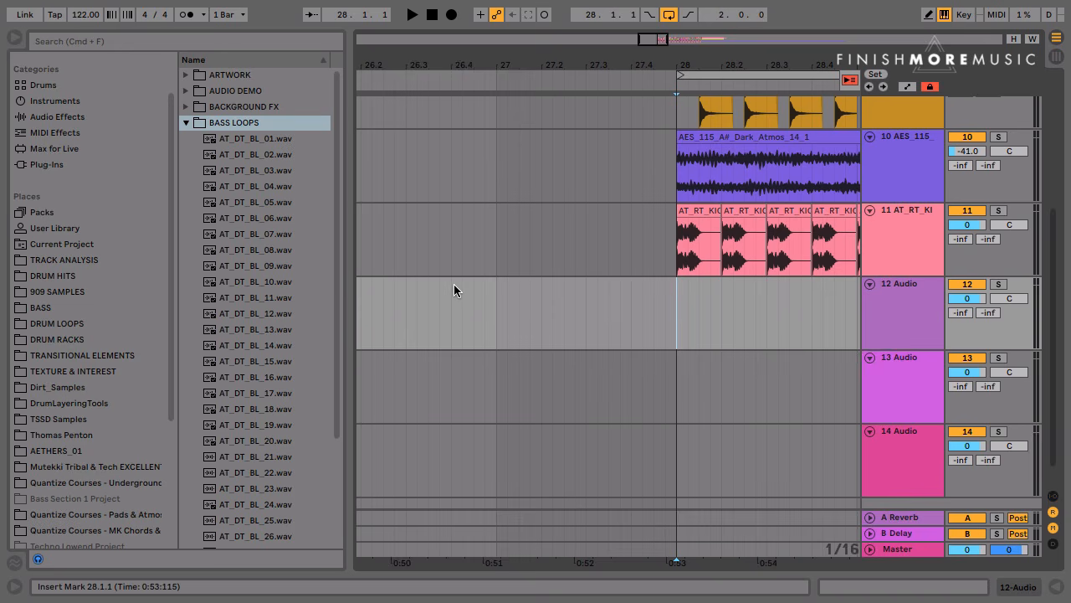
Audition bass loops AT_DT_BL_01 and AT_DT_BL_02, and place AT_DT_BL_02 on track 13 at bar 28
scroll(454, 284, "down", 1)
scroll(454, 284, "right", 5)
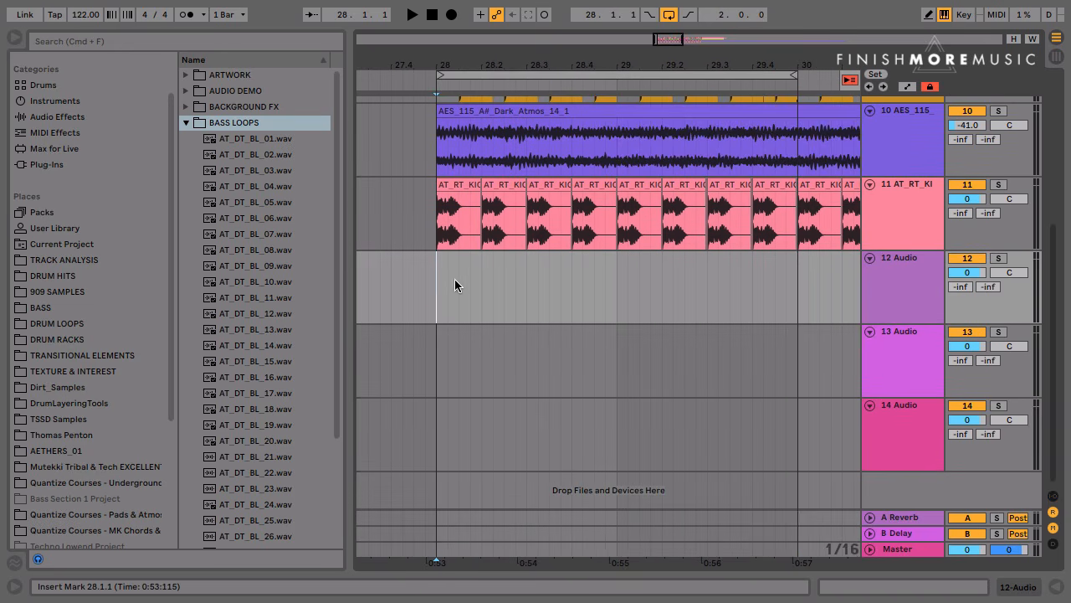
left_click(239, 141)
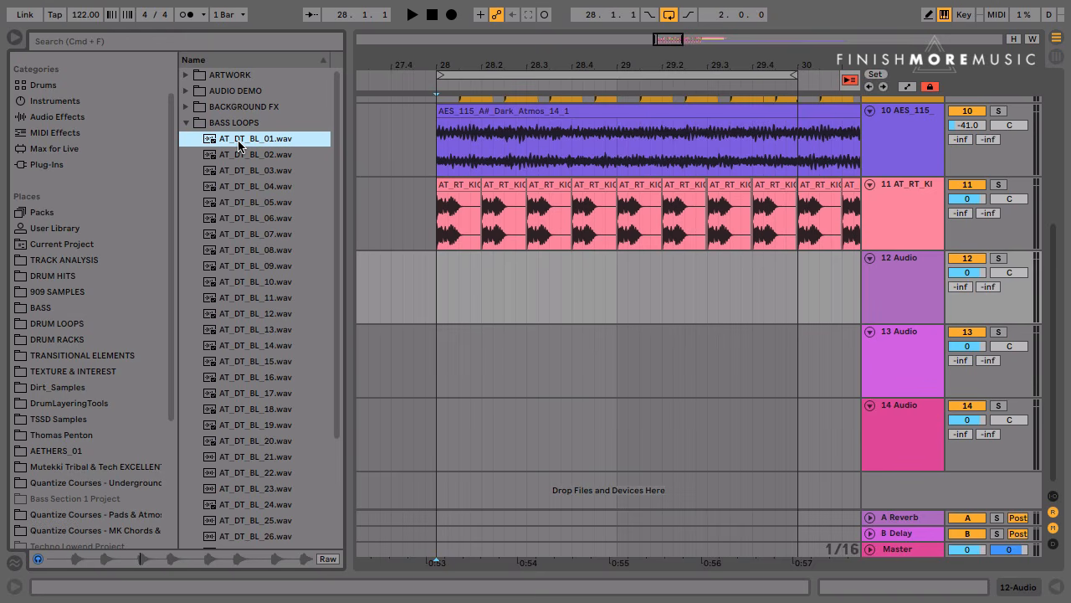
key("Down")
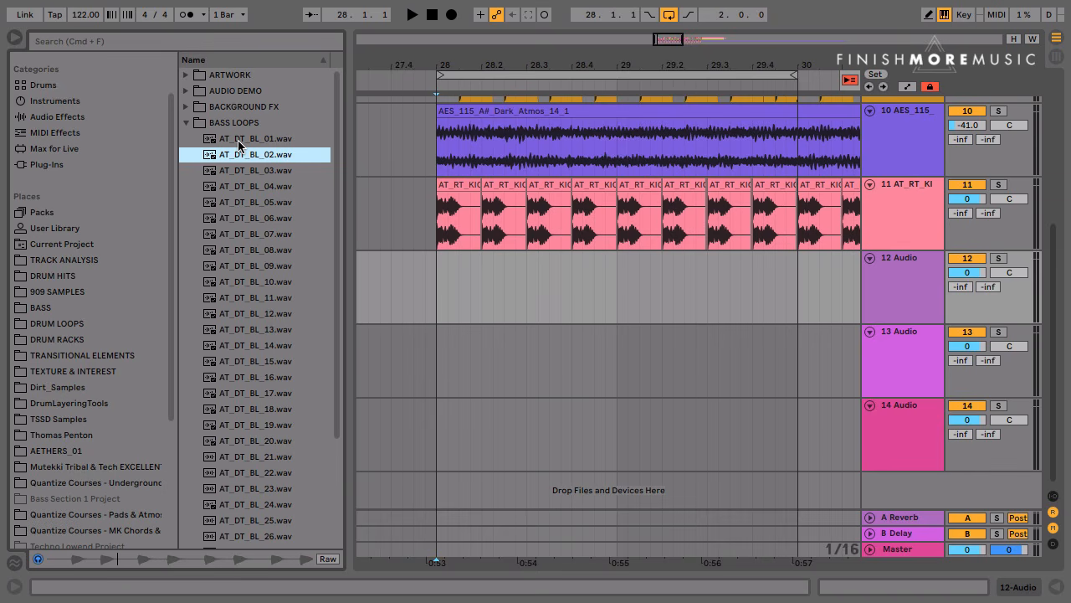
mouse_move(239, 142)
left_mouse_down()
mouse_move(216, 165)
mouse_move(459, 381)
mouse_move(437, 381)
left_mouse_up()
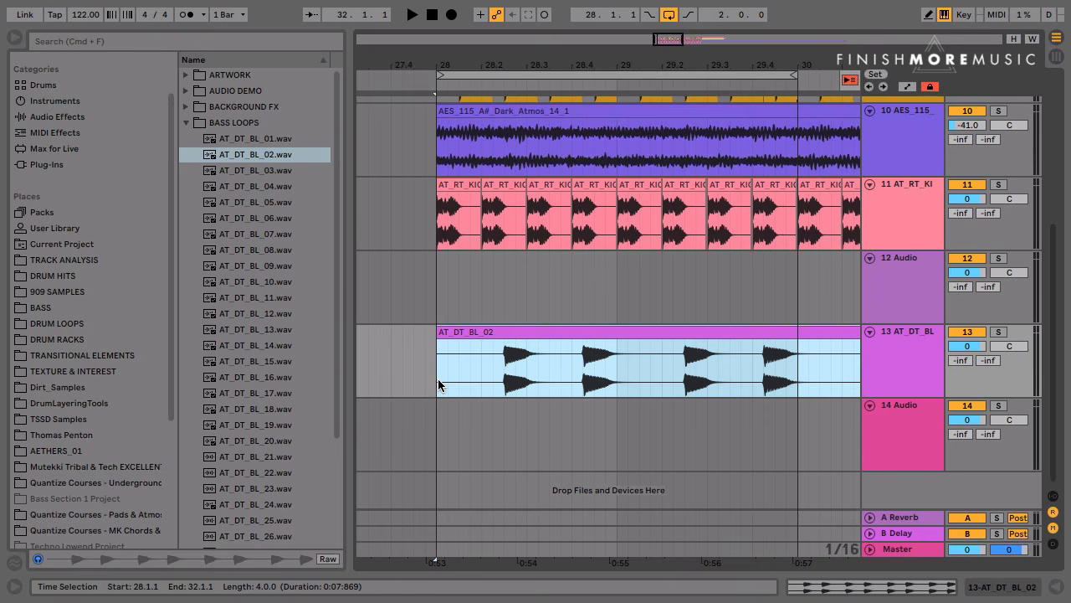
Audition the bass loops from AT_DT_BL_03 through AT_DT_BL_15
left_click(262, 173)
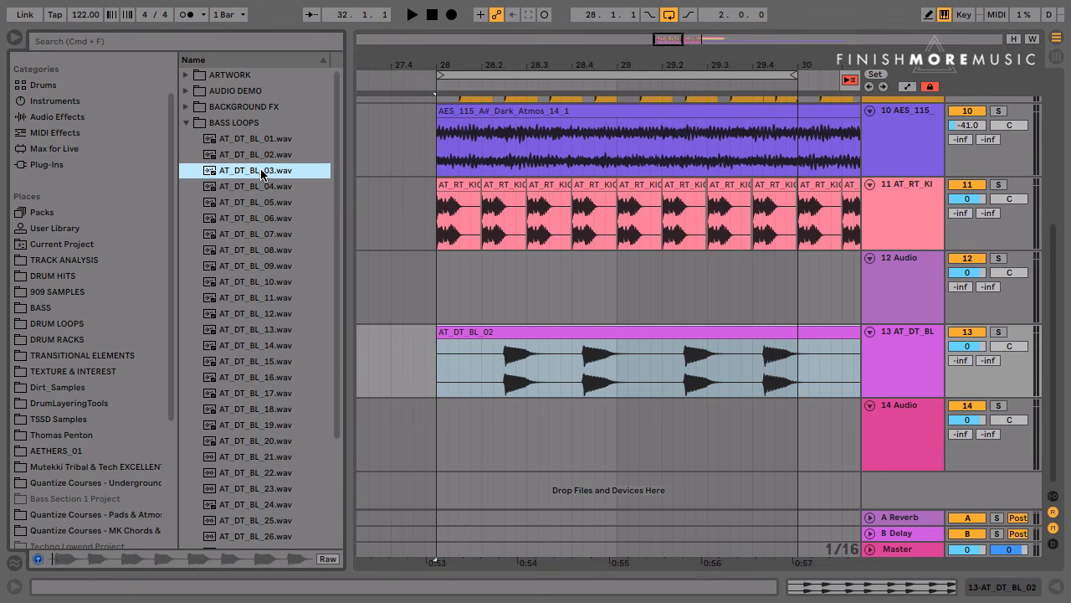
key("Down")
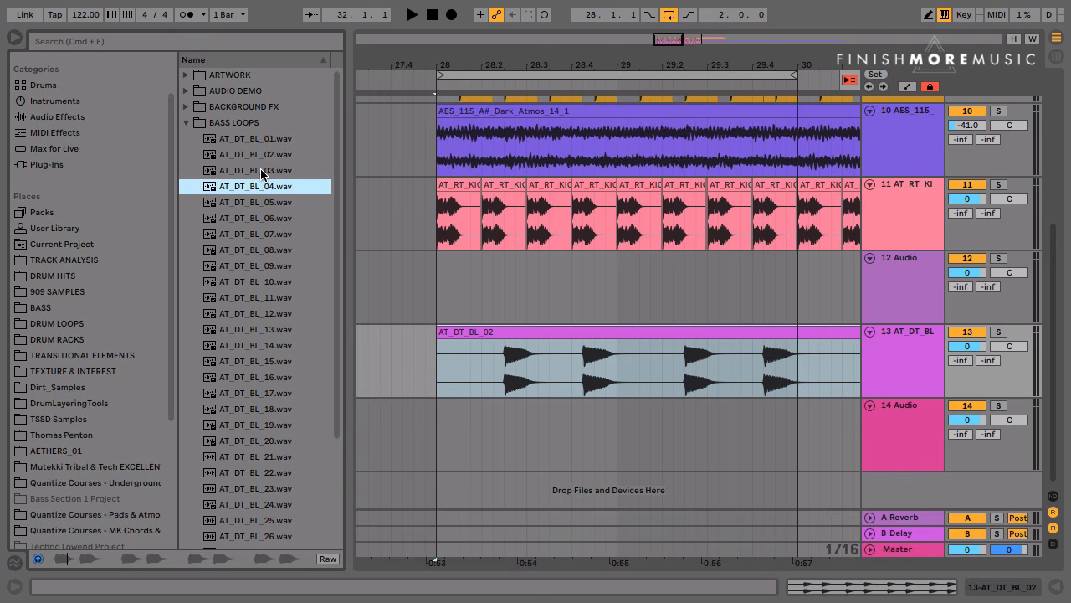
key("Down")
key("Down")
key("Down")
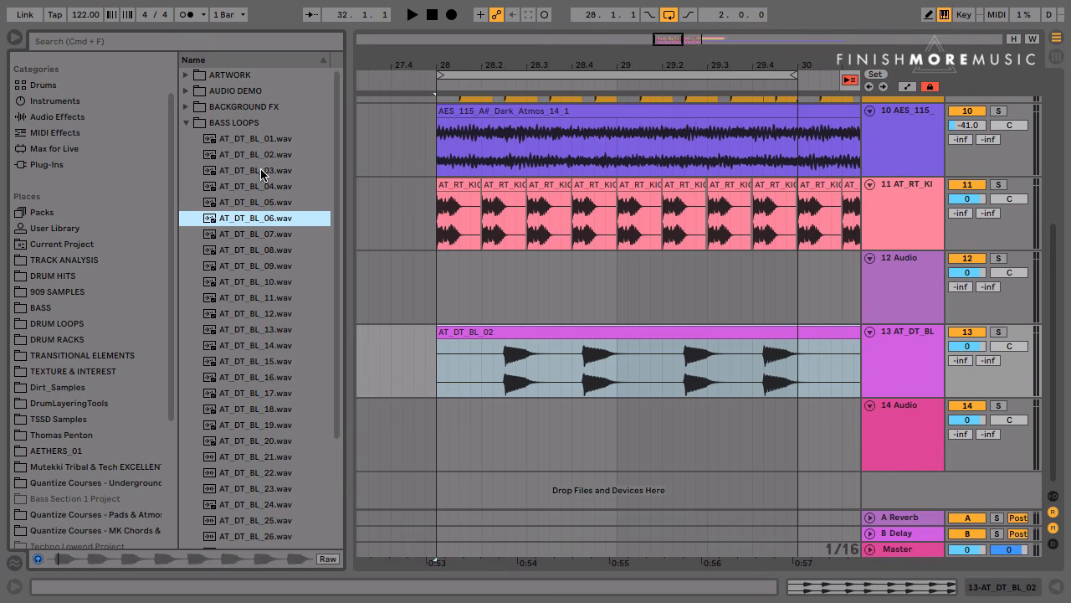
key("Down")
key("Down")
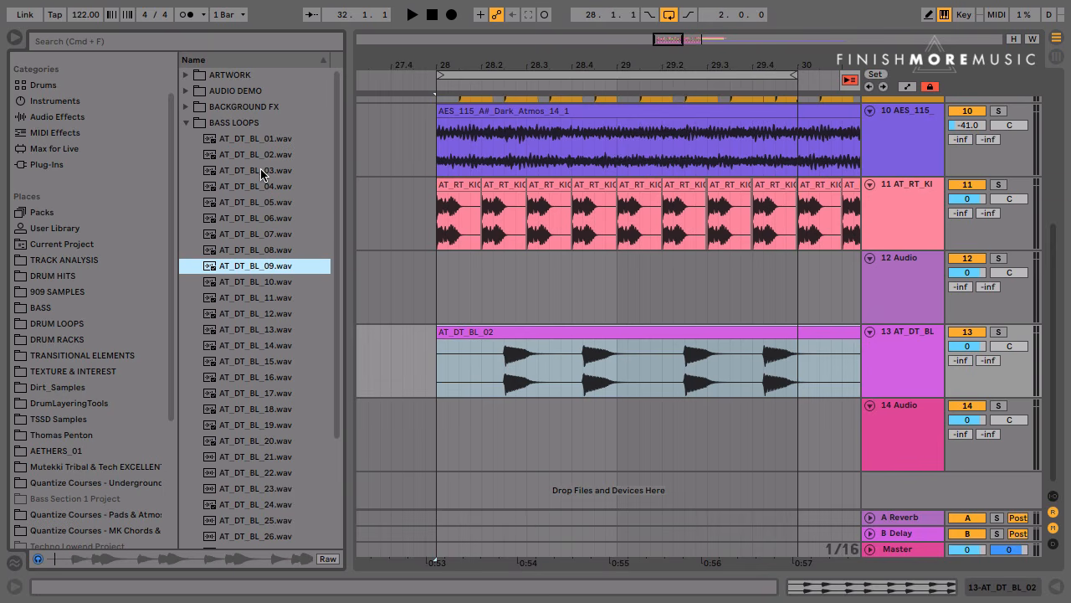
key("Down")
key("Down")
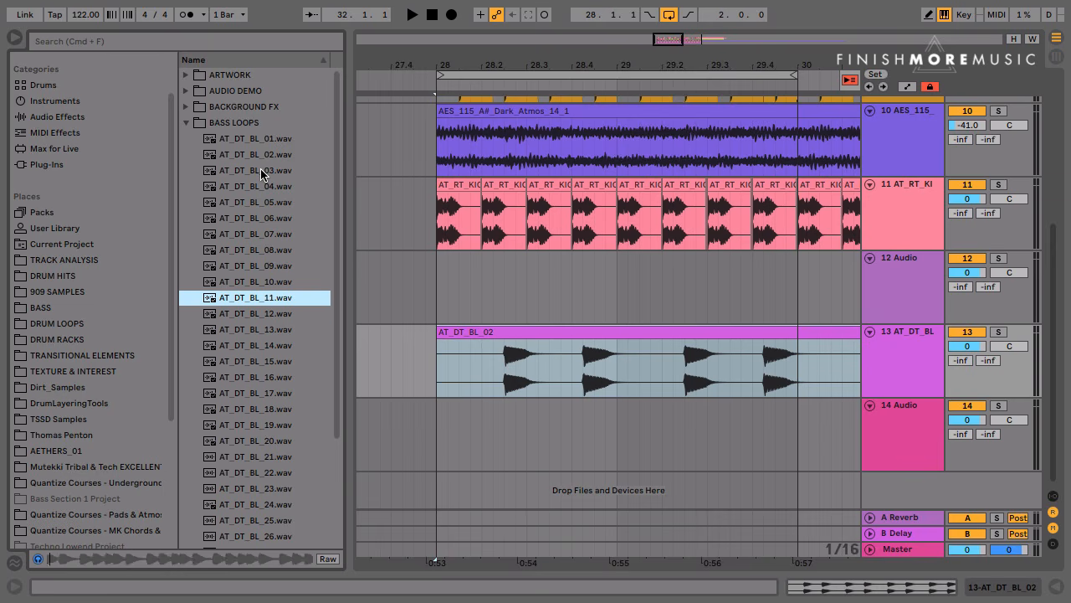
key("Down")
key("Down")
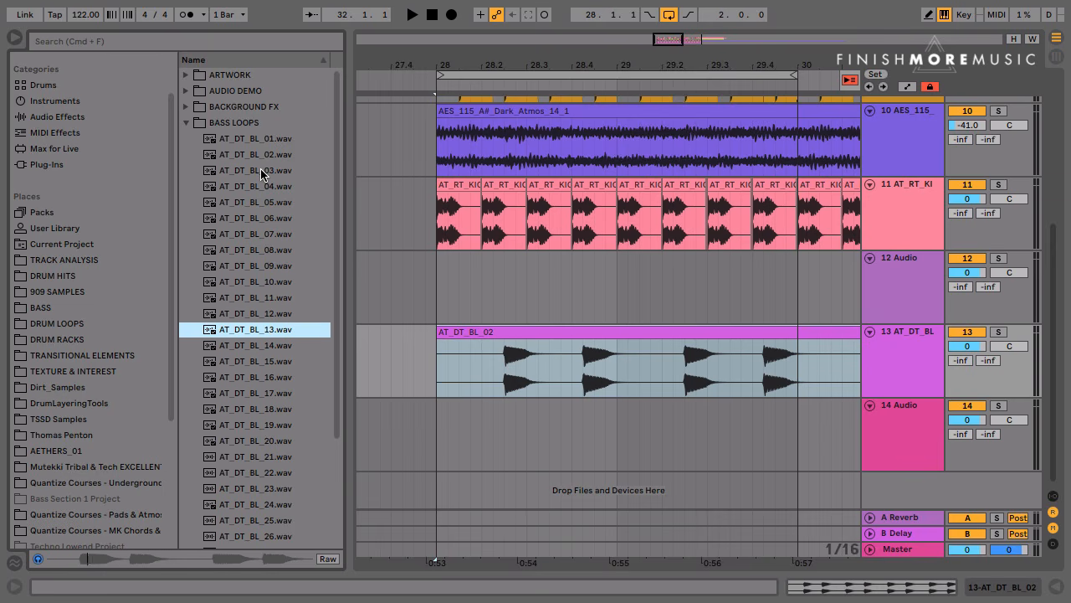
key("Down")
key("Down")
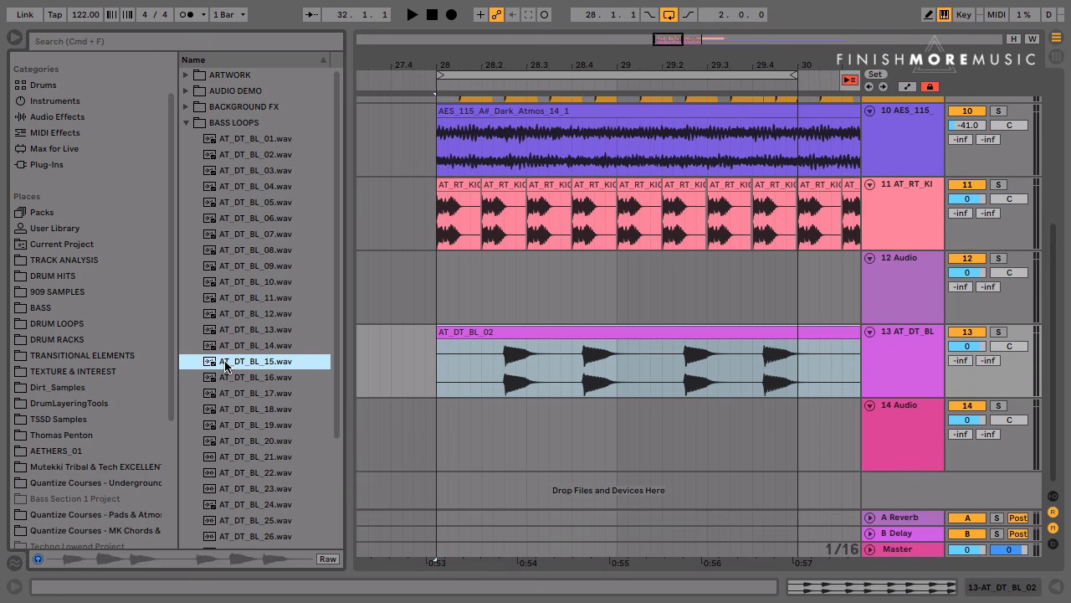
Audition bass loops AT_DT_BL_18 and AT_DT_BL_21, and place AT_DT_BL_21 on track 14 at bar 28
left_click(227, 411)
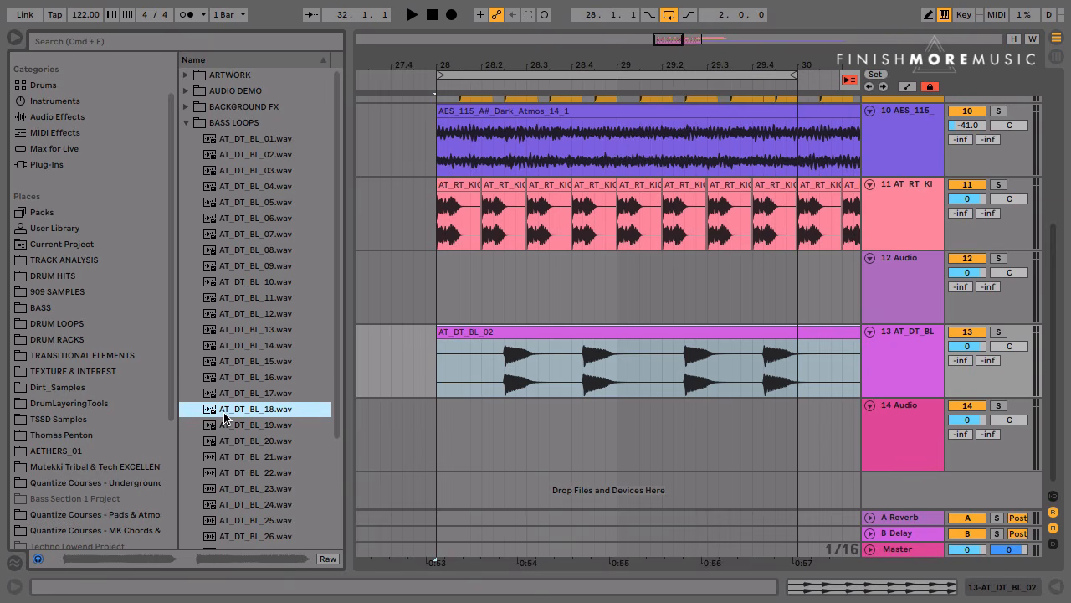
left_click(227, 458)
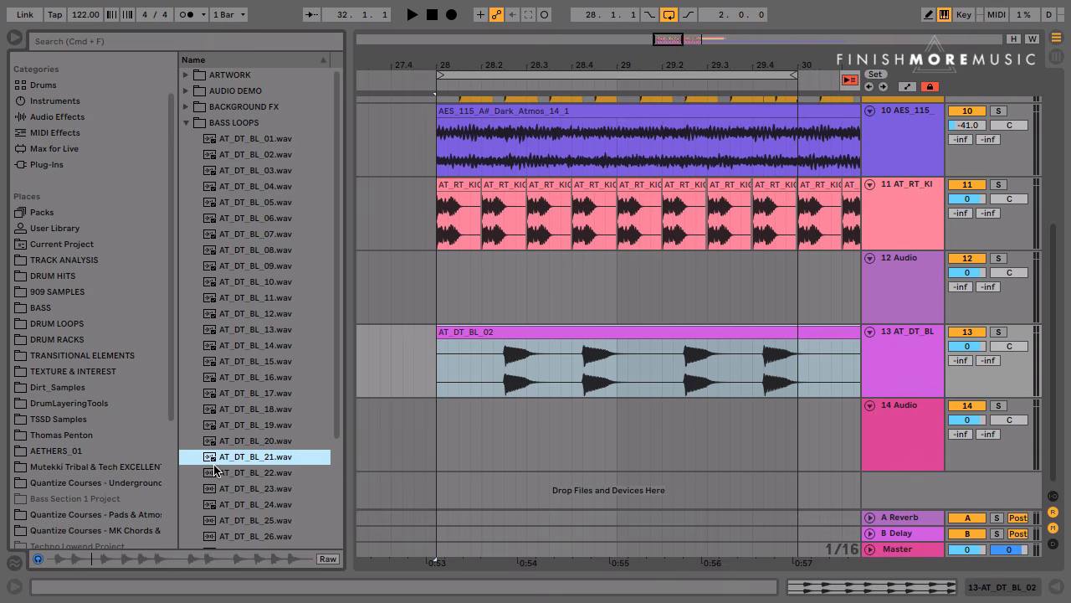
left_click_drag(216, 456, 444, 457)
Expand the BASS LOOPS folder of the AUDIOTEKNIK_REBEL TECHNO sample pack
scroll(78, 475, "down", 4)
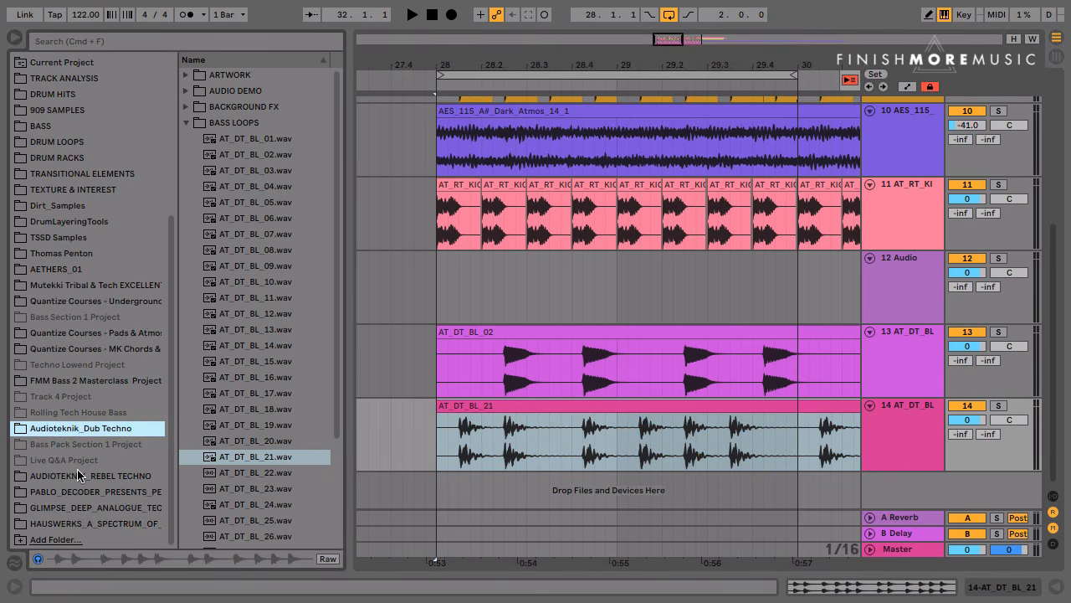
left_click(75, 476)
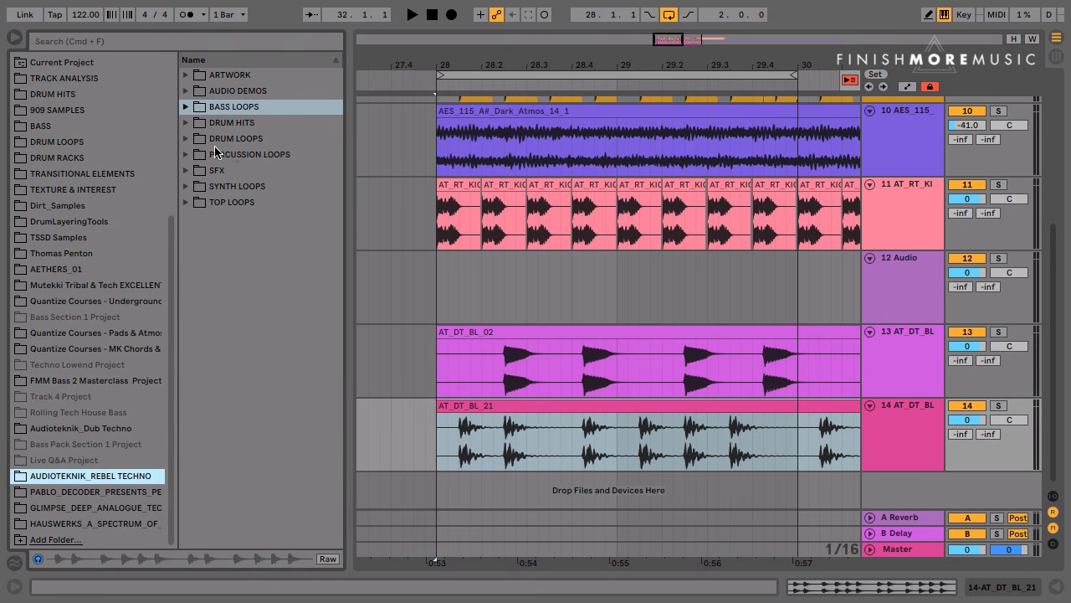
left_click(205, 106)
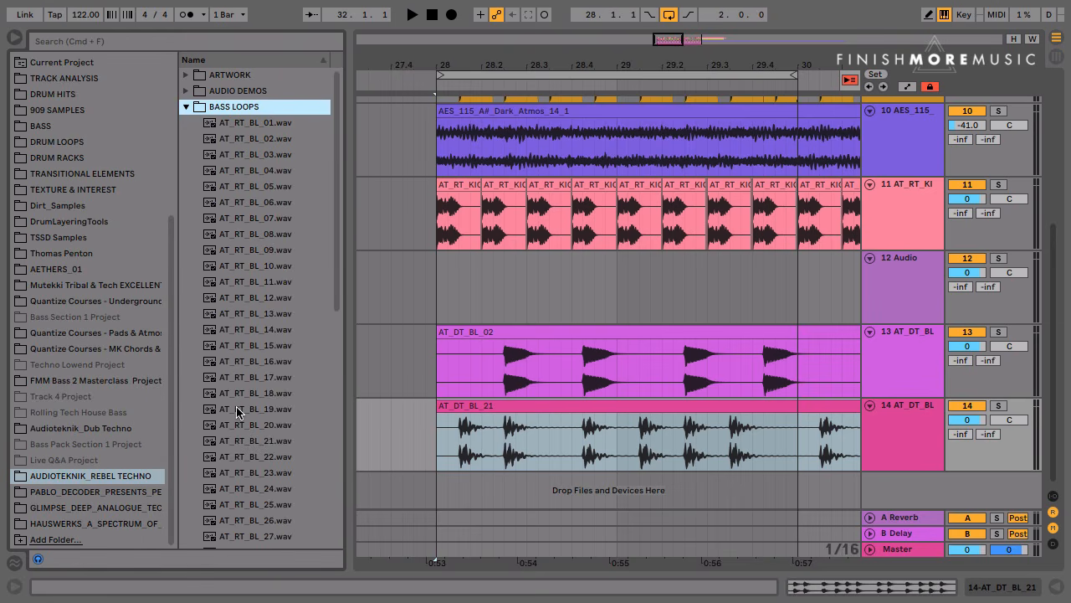
Audition bass loops AT_RT_BL_19 through AT_RT_BL_23, place AT_RT_BL_23 on track 12 at bar 28, and hide the browser
left_click(237, 409)
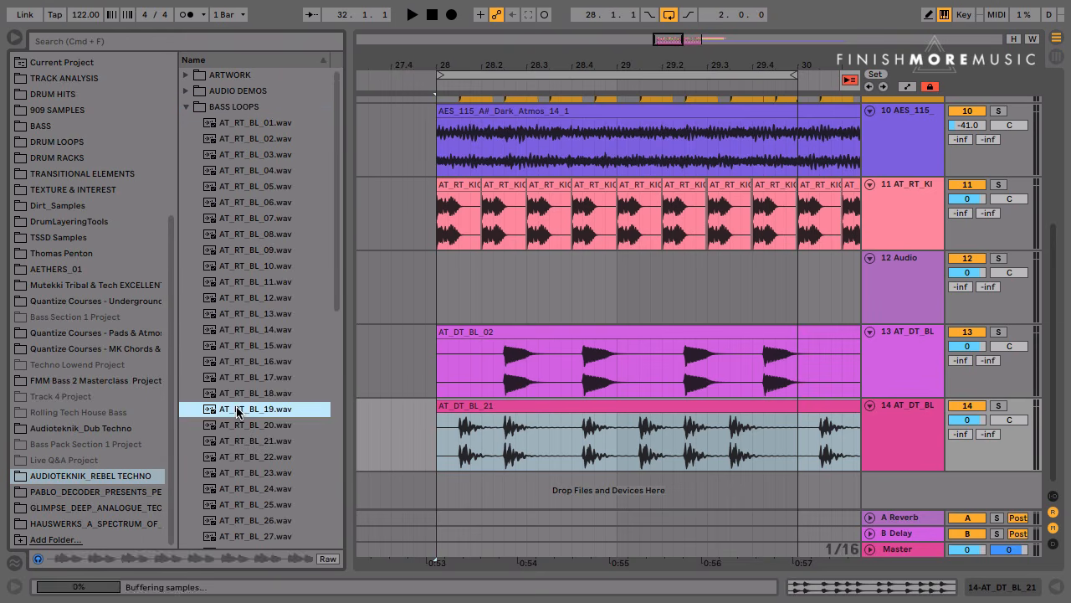
key("Down")
key("Down")
key("Down")
key("Down")
key("Down")
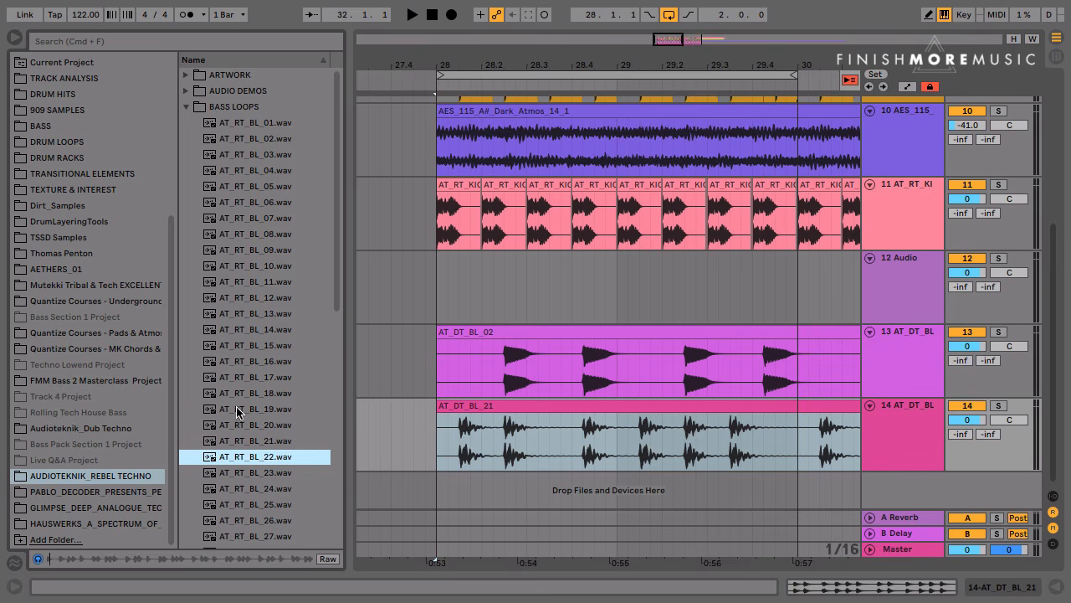
key("Up")
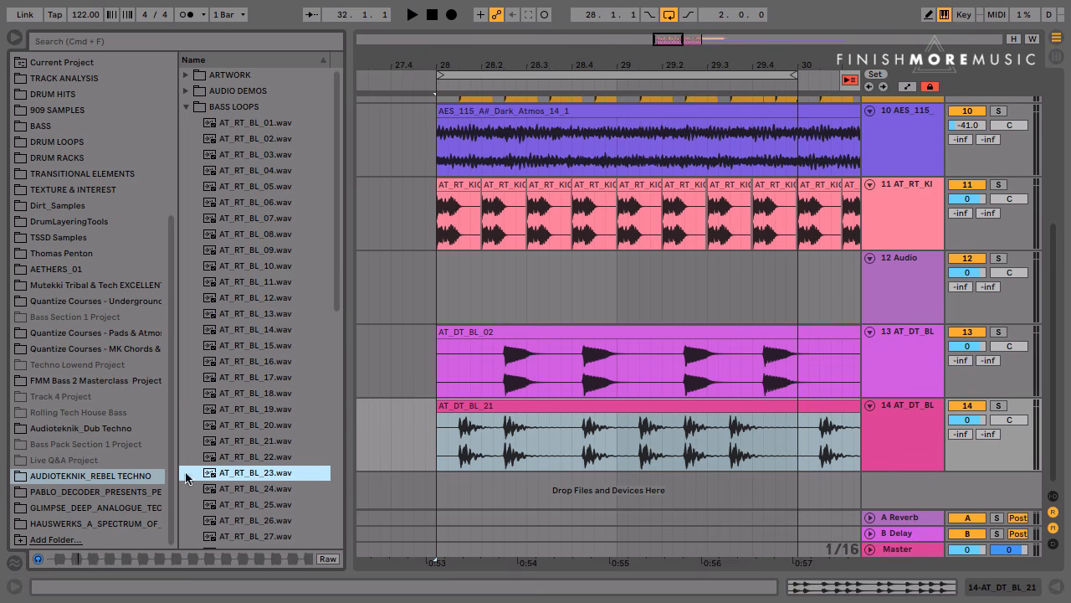
left_click_drag(216, 474, 439, 290)
key("super+alt+b")
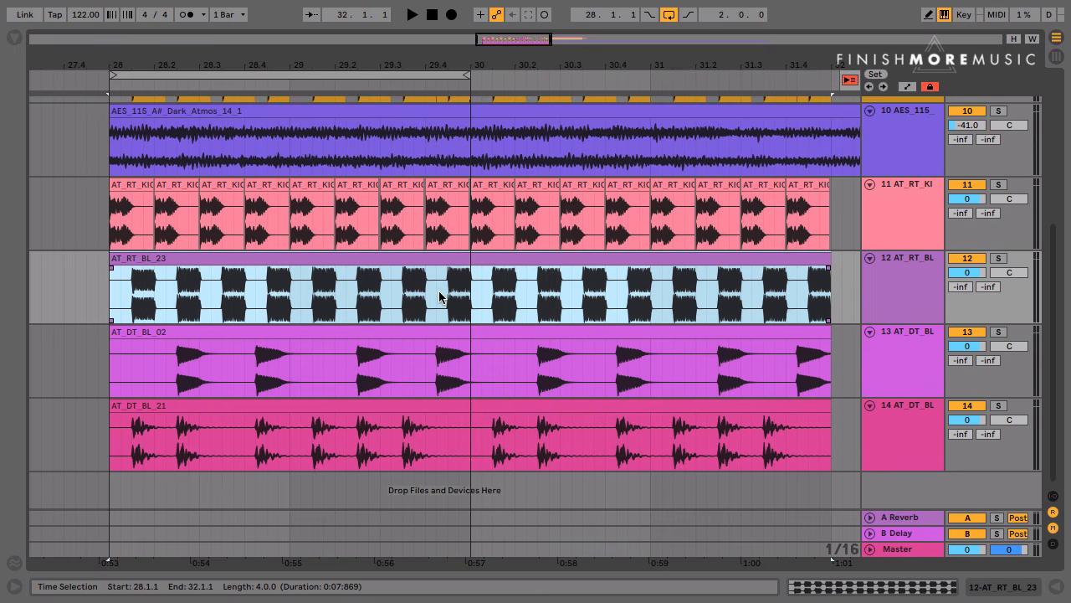
Shorten the loop region to one bar starting at bar 28, and deactivate tracks 13 and 14
left_click_drag(467, 75, 290, 76)
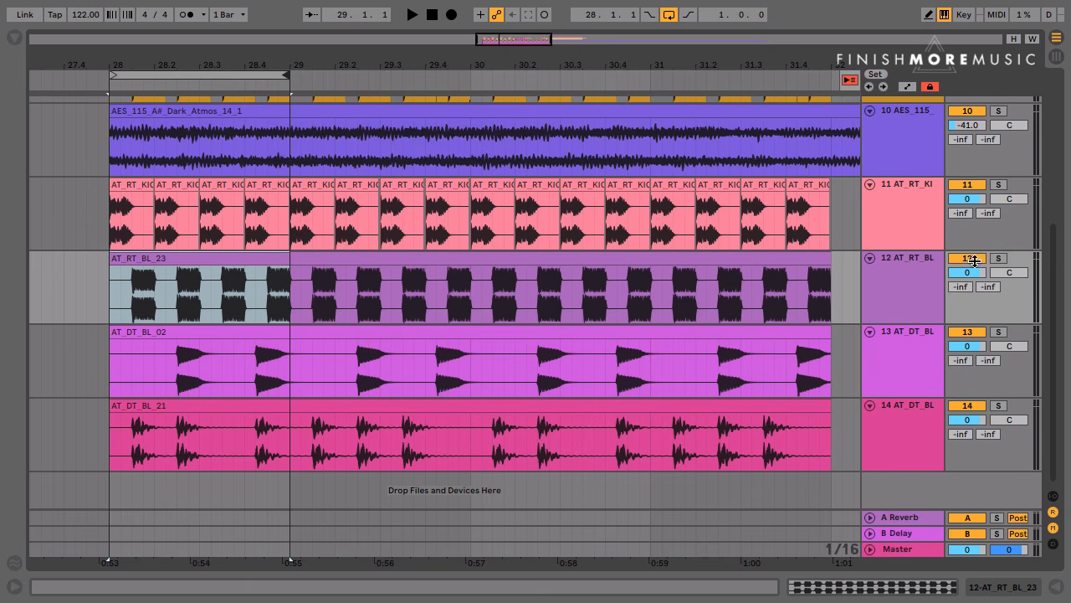
left_click(966, 332)
left_click(970, 409)
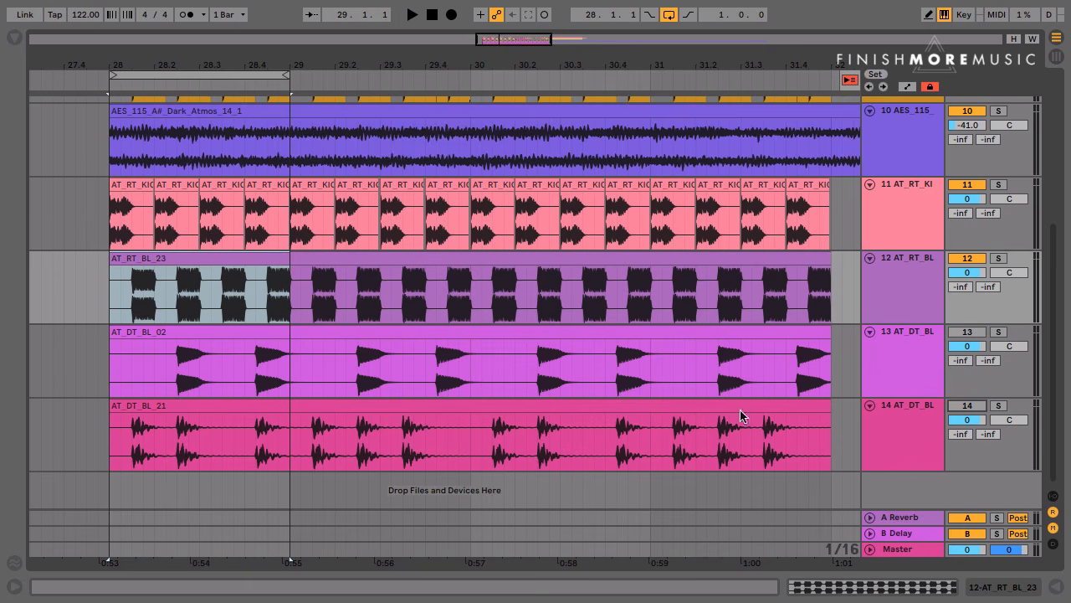
Delete the parts of the AT_RT_BL_23 clip on track 12 from 28.2.1 to 28.3.2 and from 28.4.1 to 29.1.1
mouse_move(146, 59)
left_mouse_down()
mouse_move(146, 83)
mouse_move(206, 84)
mouse_move(225, 65)
left_mouse_up()
left_click(260, 283)
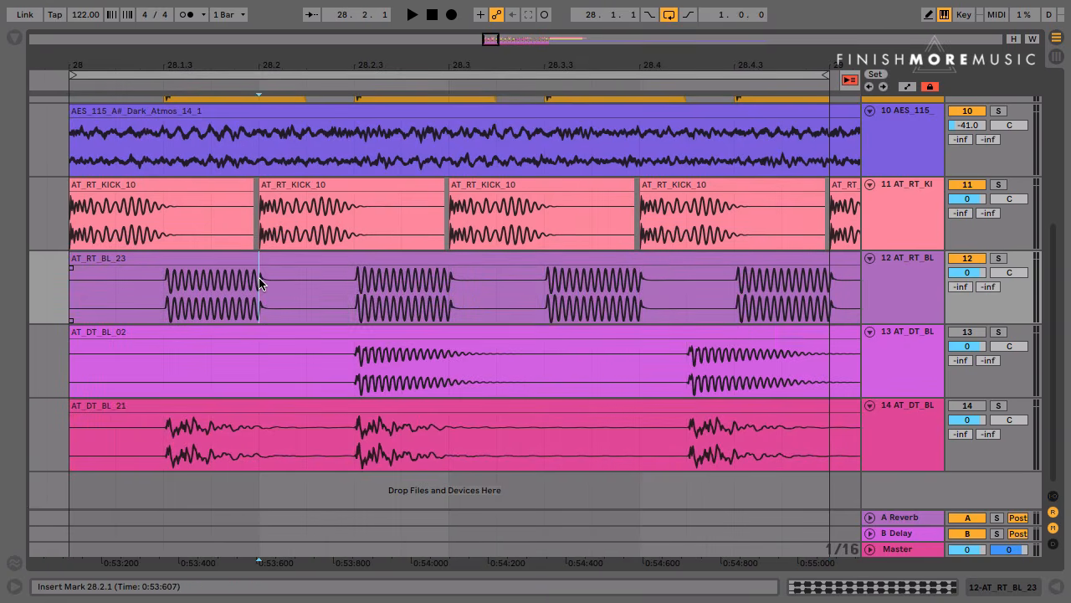
left_click_drag(259, 283, 494, 289)
key("Delete")
key("Delete")
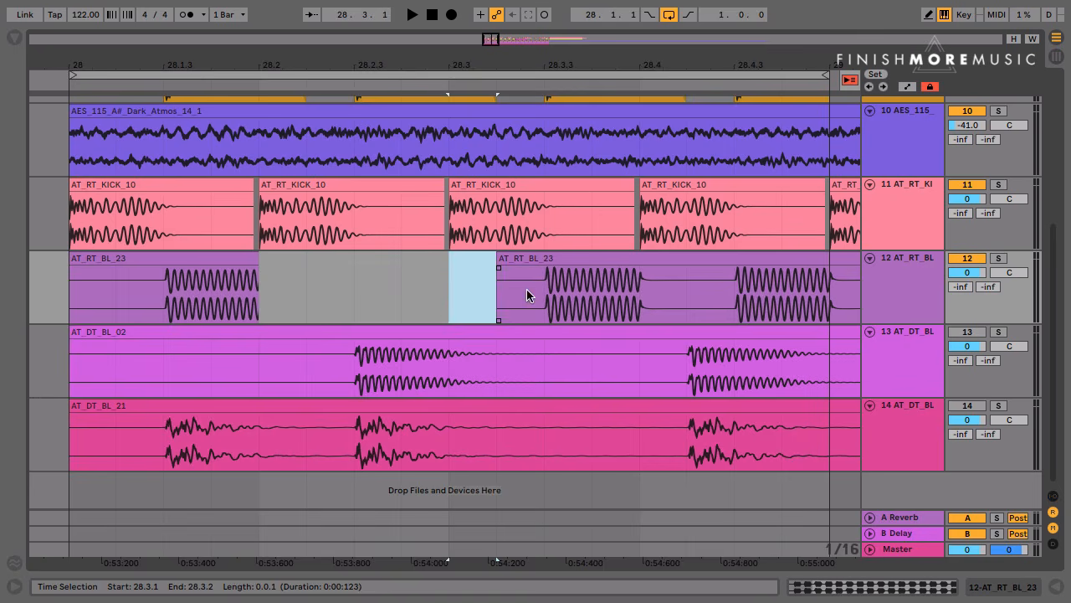
left_click_drag(638, 290, 839, 276)
key("Delete")
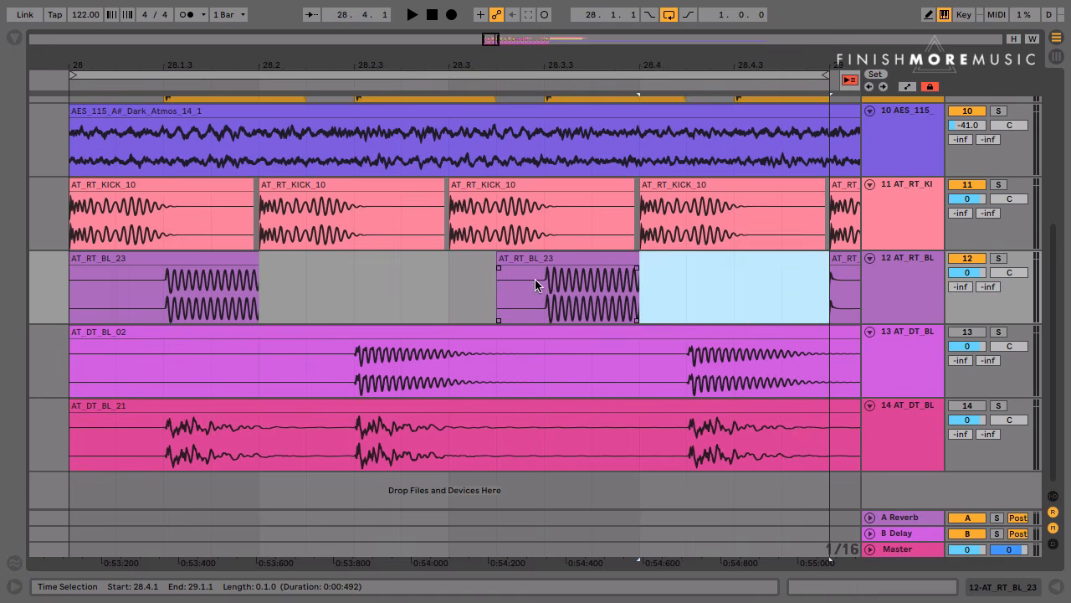
Trim the first AT_RT_BL_23 clip to start at 28.1.3 with short fades, and replace the second clip with a half-bar duplicate of it
left_click(543, 280)
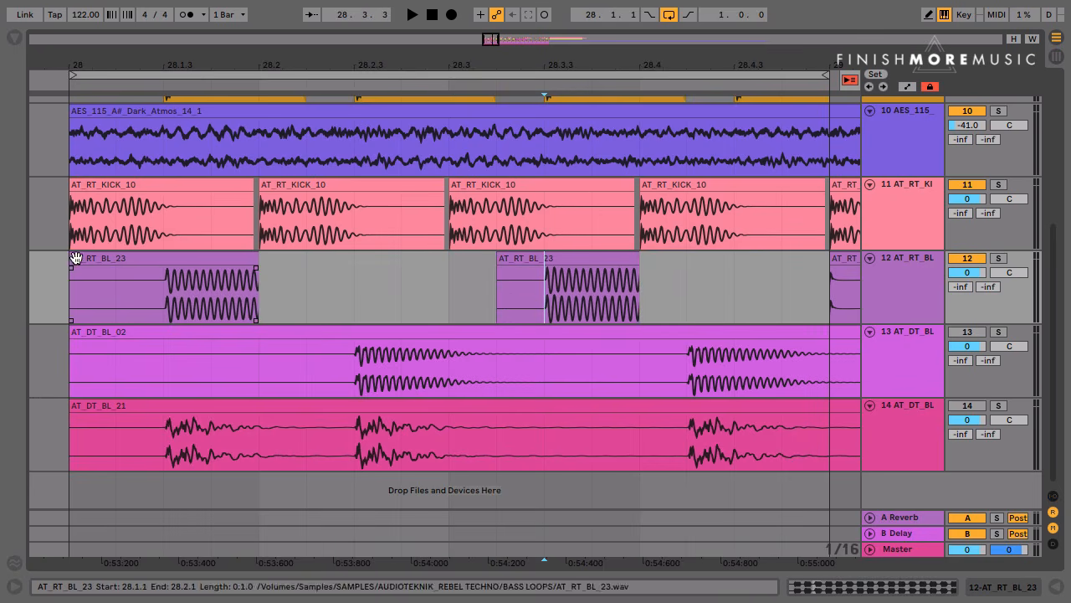
left_click_drag(82, 259, 187, 269)
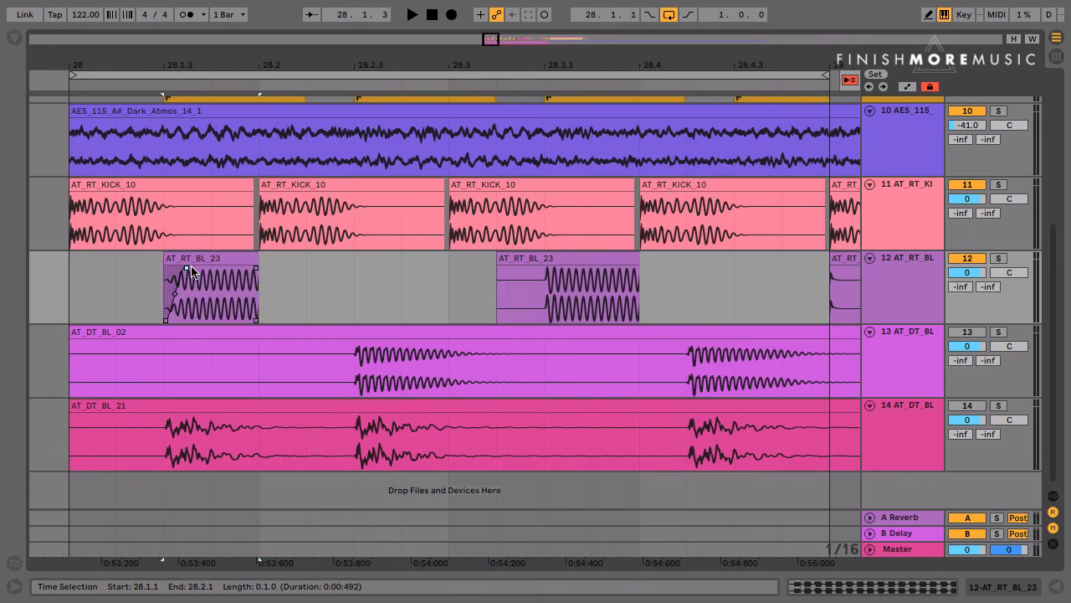
left_click(556, 259)
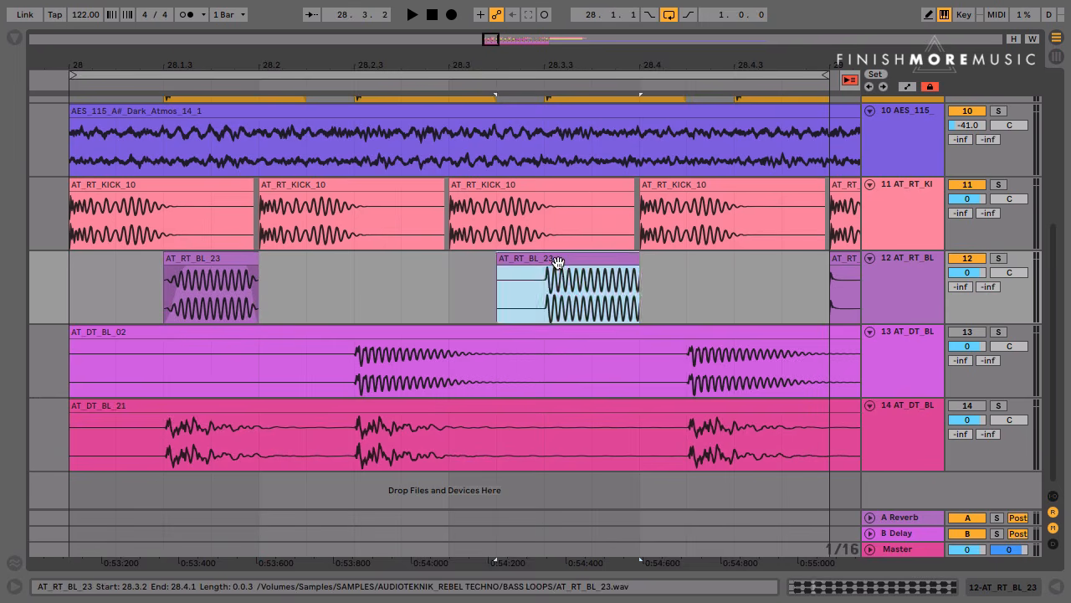
key("Delete")
left_click_drag(450, 274, 63, 272)
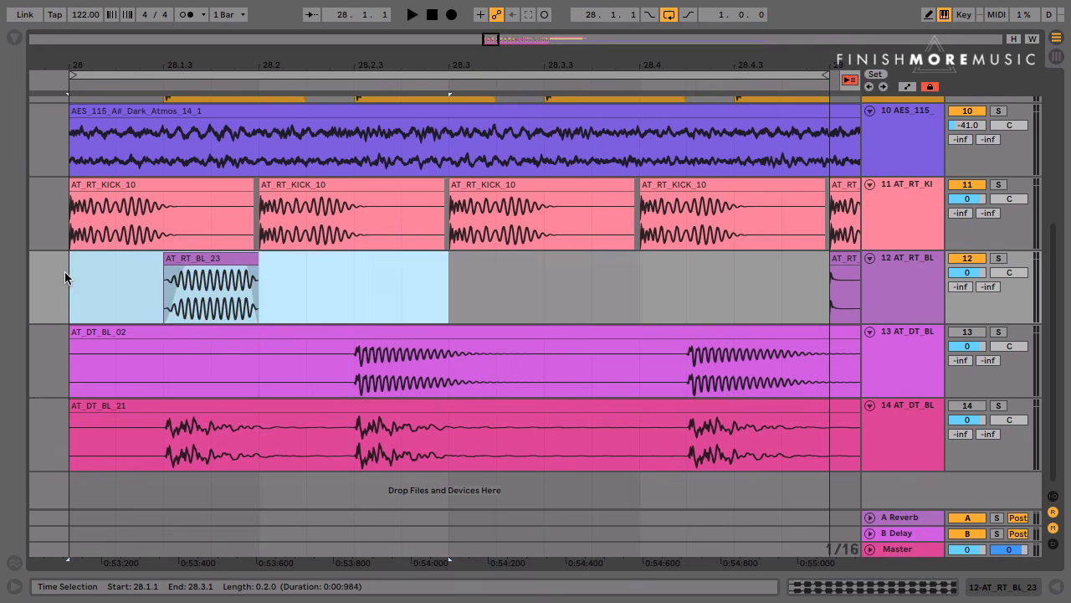
key("ctrl+d")
Play the loop from bar 28 and lower track 12's volume to -5.5 dB
left_click(77, 284)
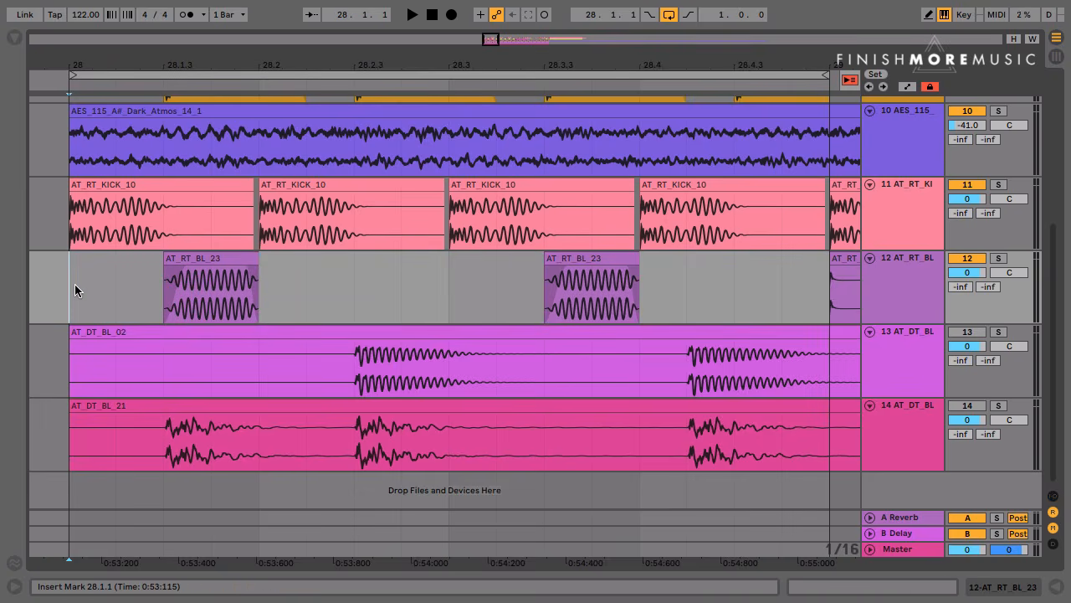
key("space")
key("space")
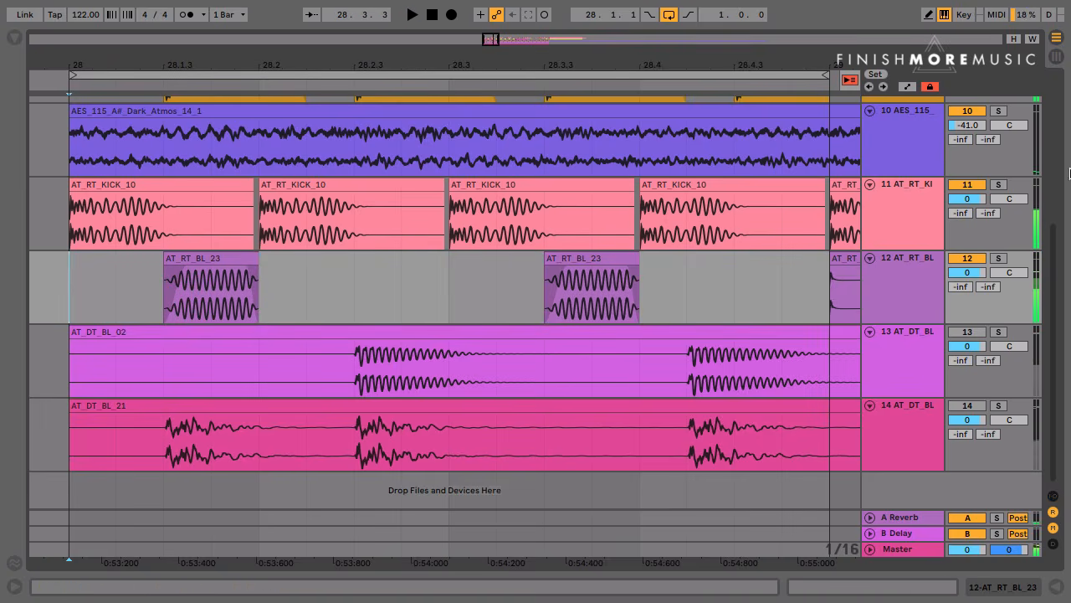
mouse_move(962, 272)
left_mouse_down()
mouse_move(962, 288)
mouse_move(960, 270)
left_mouse_up()
key("space")
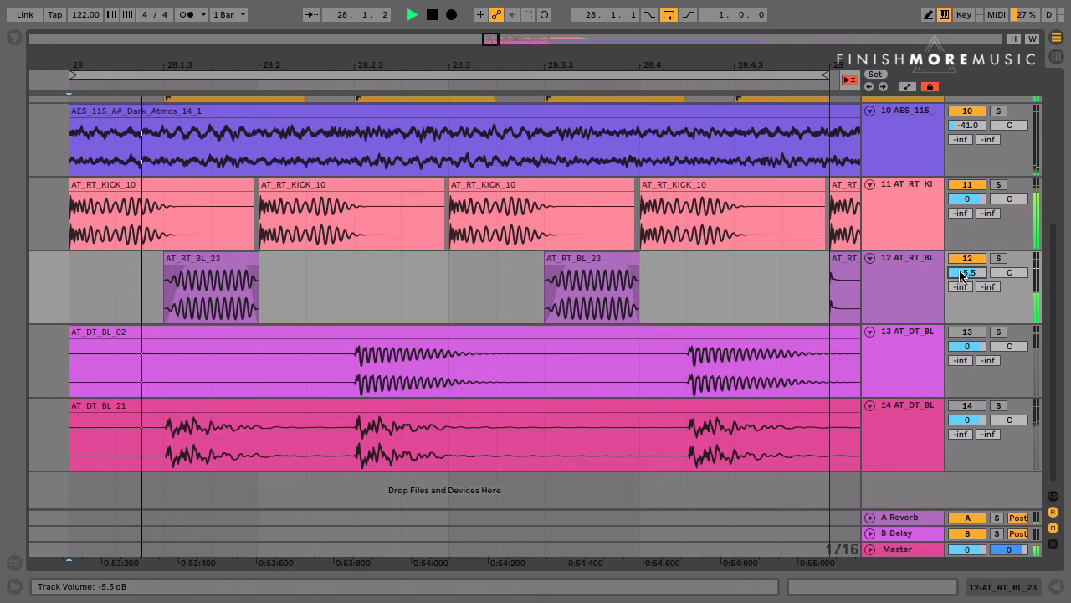
key("space")
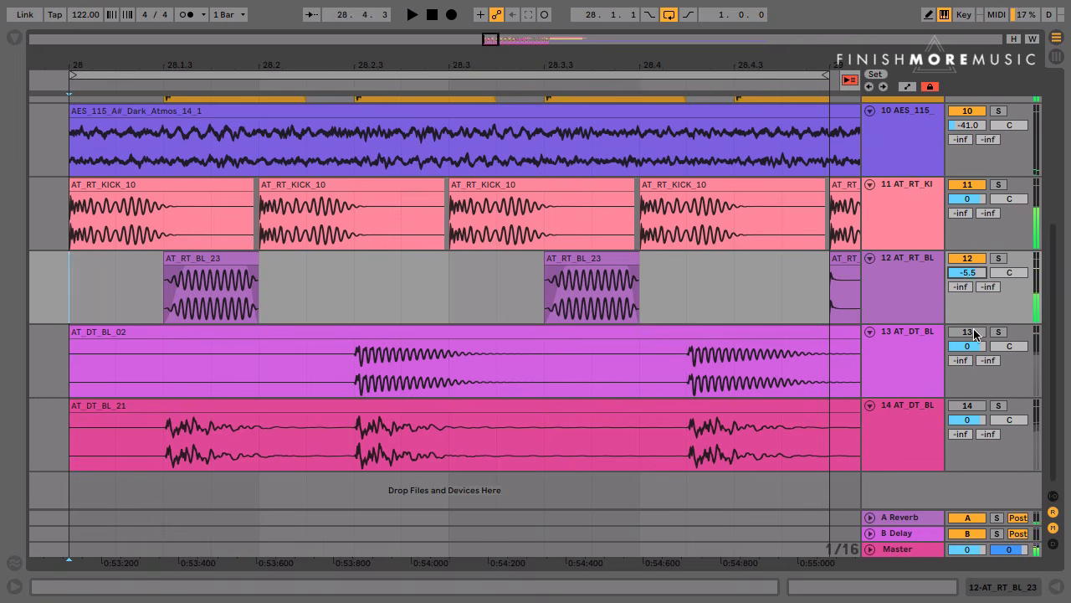
Reactivate track 13, cut its AT_DT_BL_02 clip between 28.3.1 and 28.4.2, and move the isolated second note to 28.4.3
left_click(968, 331)
left_click_drag(444, 358, 682, 366)
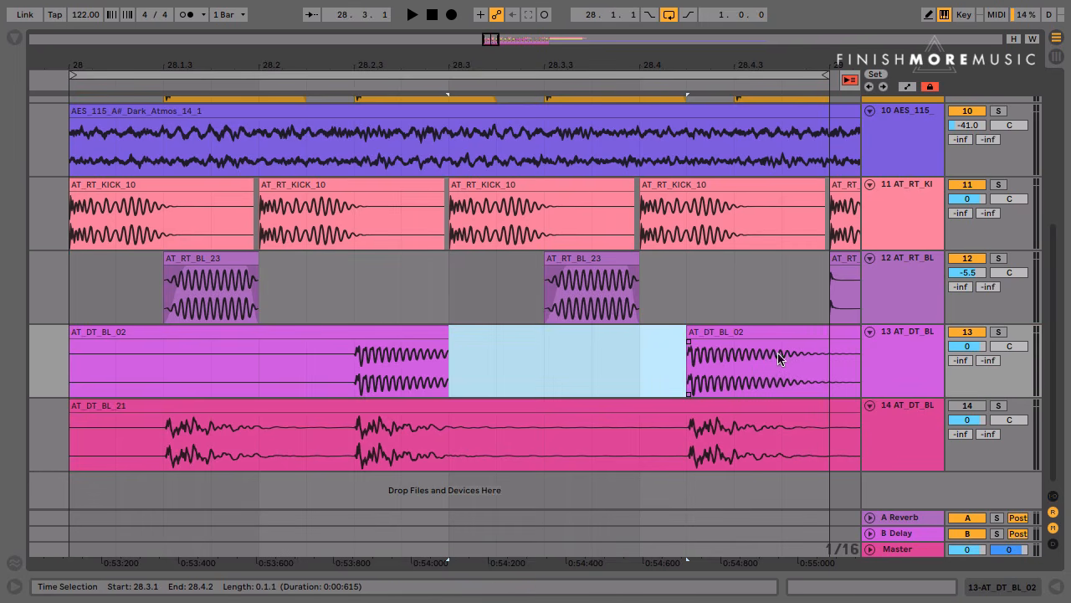
left_click_drag(779, 360, 816, 361)
key("Delete")
left_click_drag(720, 332, 766, 331)
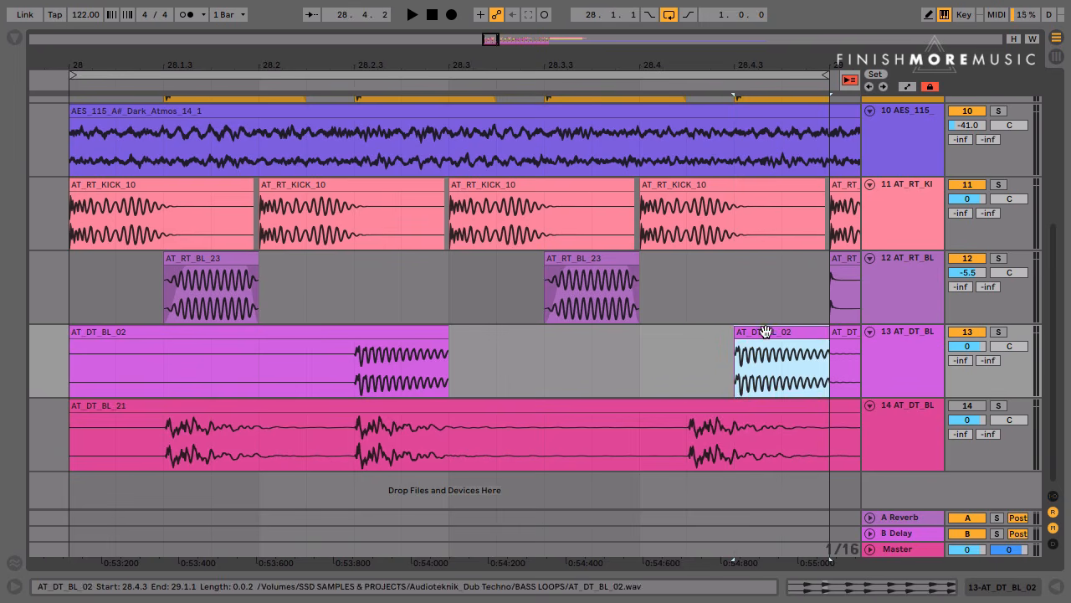
Trim the first AT_DT_BL_02 clip to start at 28.2.3, and add a short fade-in and fade-out to the clip at 28.4.3
left_click(134, 335)
key("space")
left_click_drag(70, 339, 337, 339)
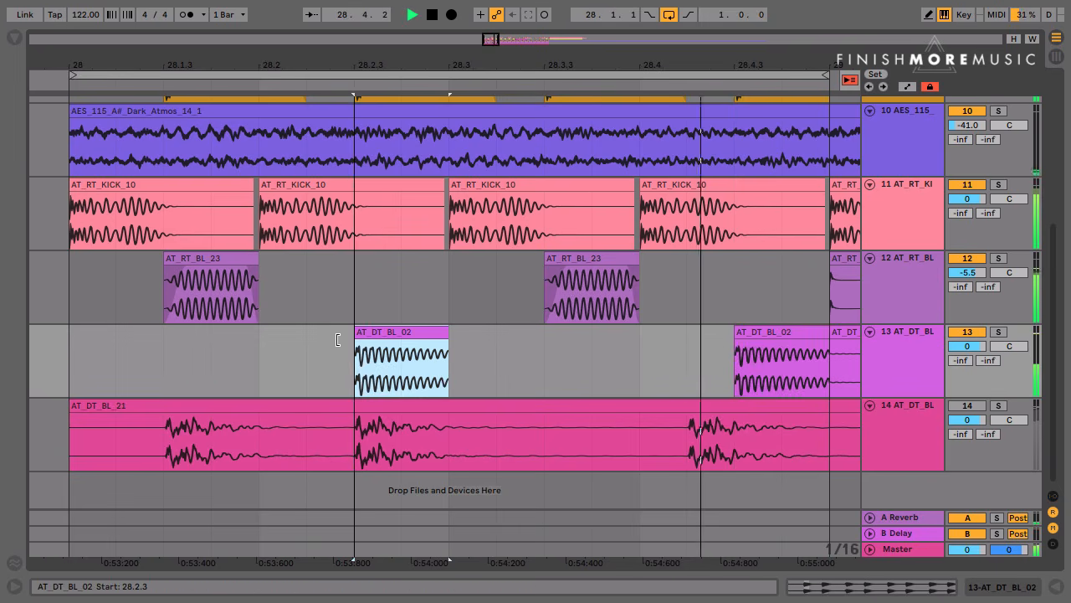
mouse_move(445, 342)
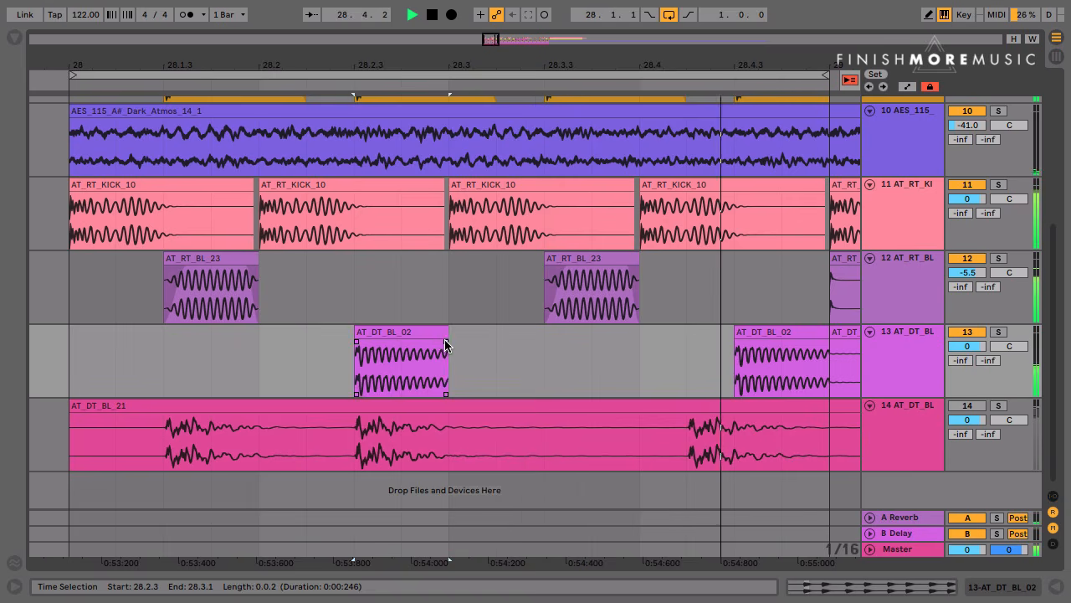
key("space")
mouse_move(825, 343)
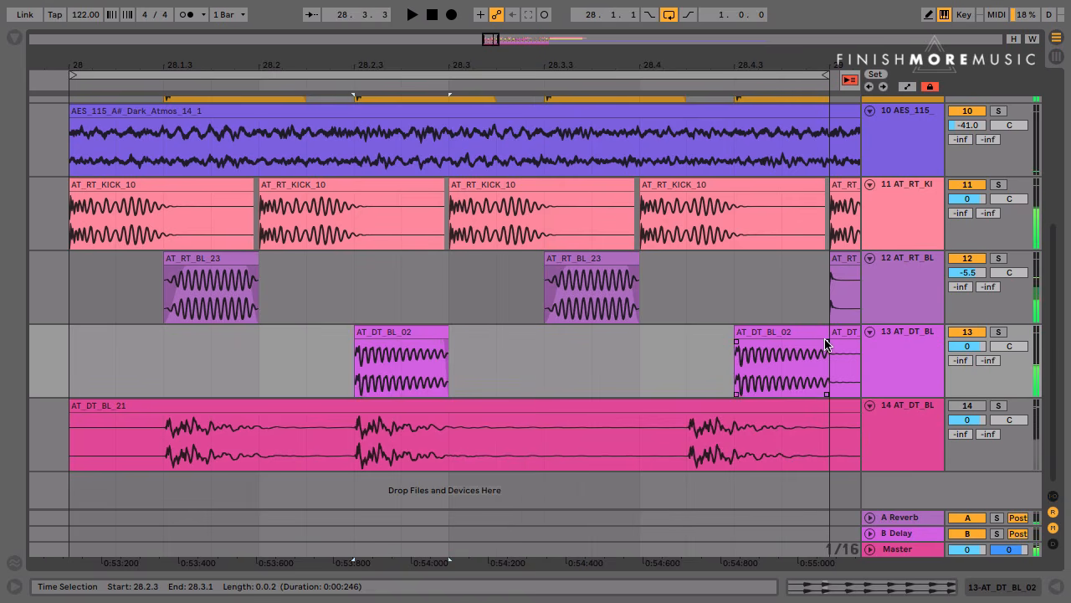
left_click_drag(825, 343, 819, 343)
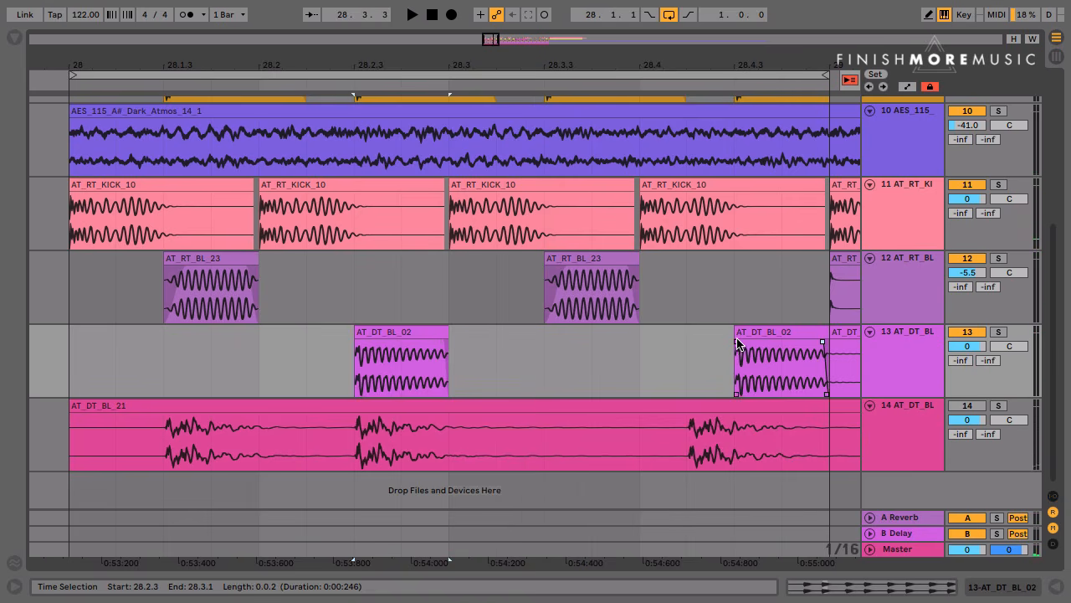
left_click_drag(738, 344, 745, 347)
left_click(635, 353)
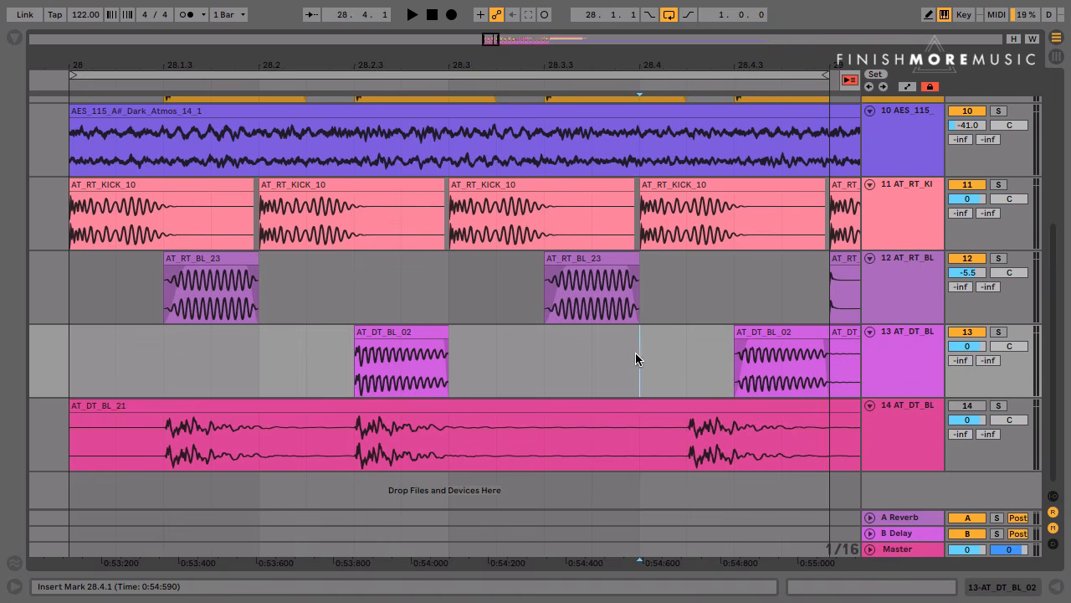
Cut the AT_DT_BL_21 clip on track 14 down to the single note between 28.1.3 and 28.2.1
left_click(212, 449)
left_click_drag(163, 456, 67, 454)
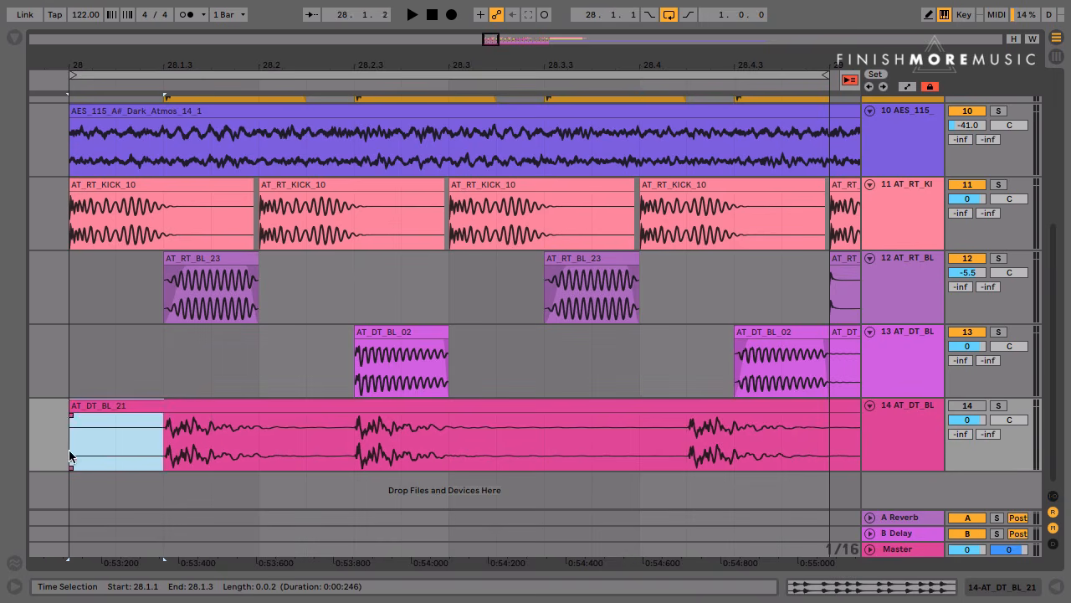
key("Delete")
left_click_drag(260, 450, 355, 451)
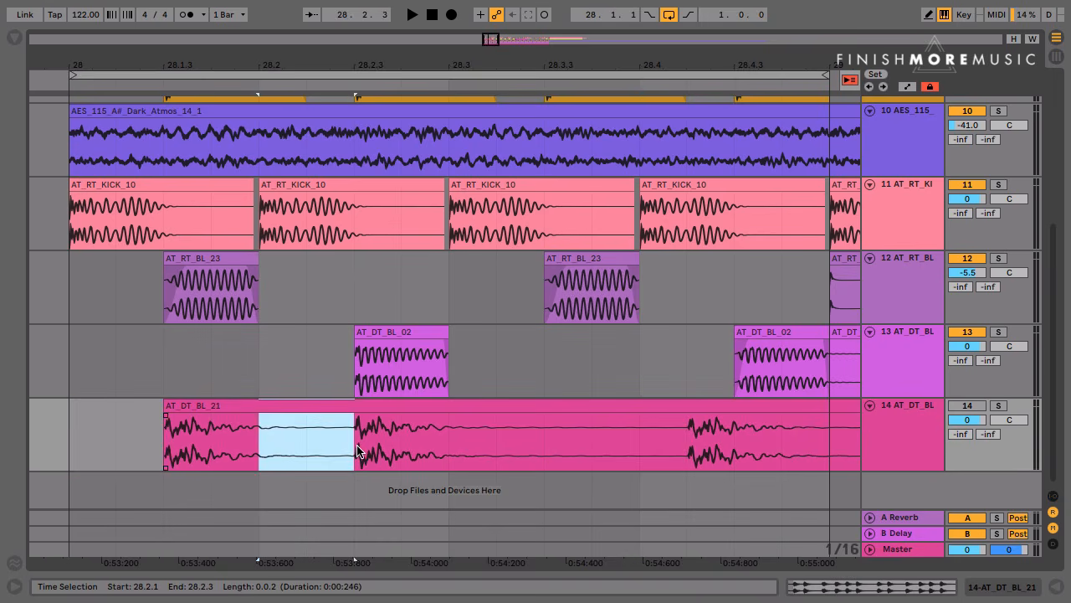
key("Delete")
left_click(514, 409, "shift")
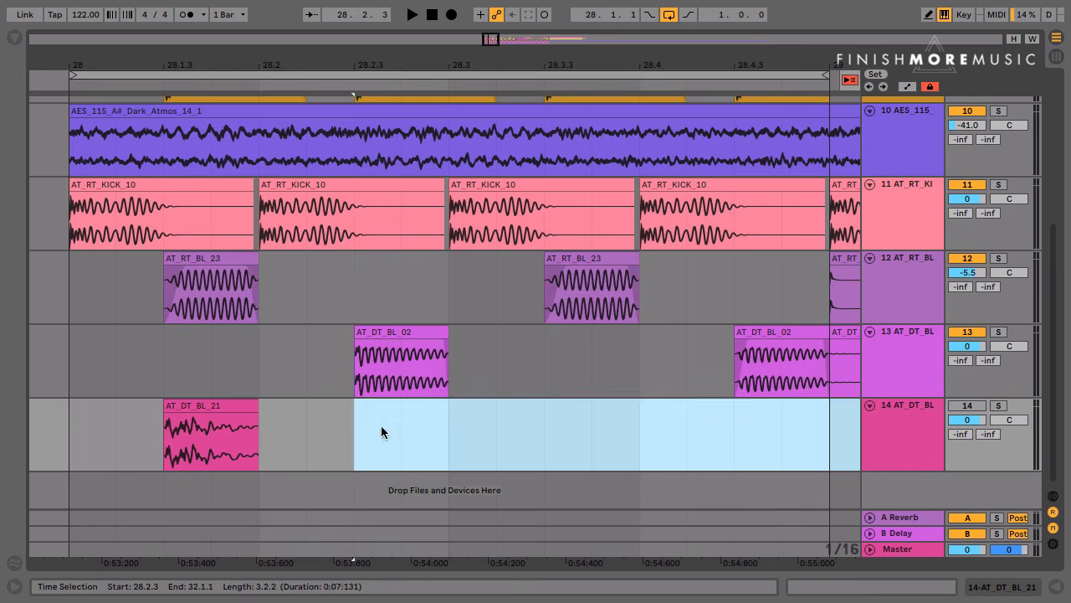
key("Delete")
Add fades to the AT_DT_BL_21 note, move it to 28.1.4 and trim its end to 28.2.1
left_click(306, 426)
left_click(243, 408)
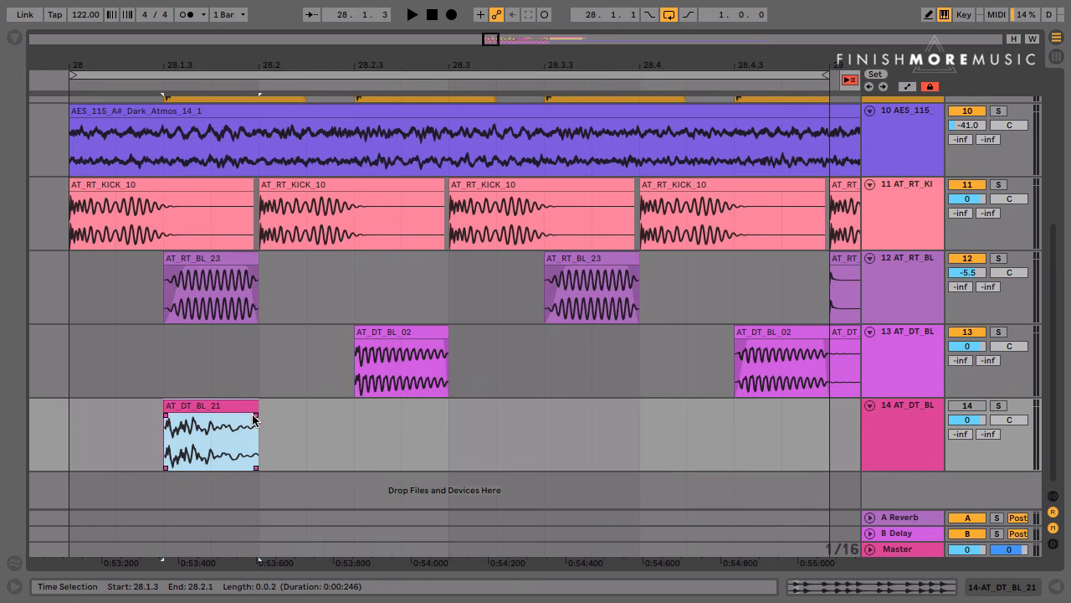
left_click_drag(255, 417, 240, 417)
mouse_move(165, 417)
left_mouse_down()
mouse_move(296, 407)
mouse_move(213, 406)
left_mouse_up()
left_click(307, 404)
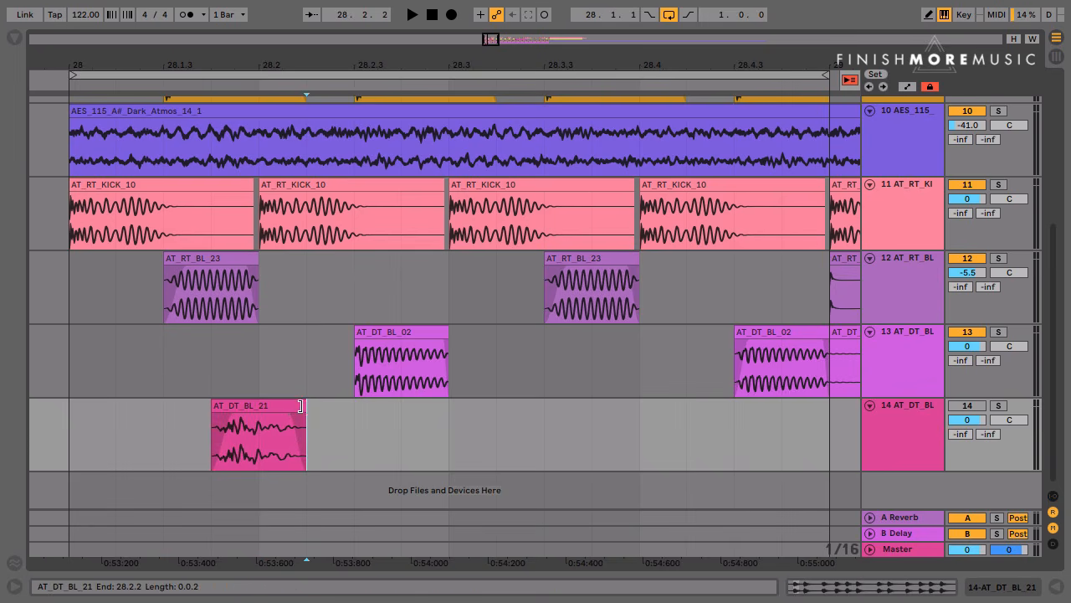
left_click_drag(301, 406, 260, 404)
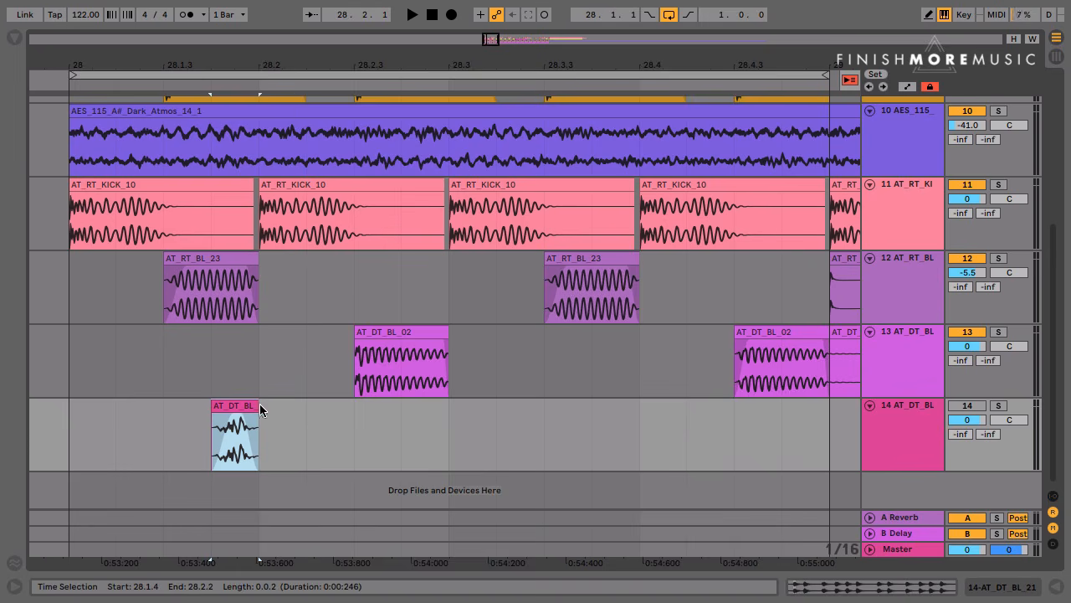
Reactivate track 14 and play the loop from bar 28 to hear its note with the other bass parts
left_click(87, 432)
key("space")
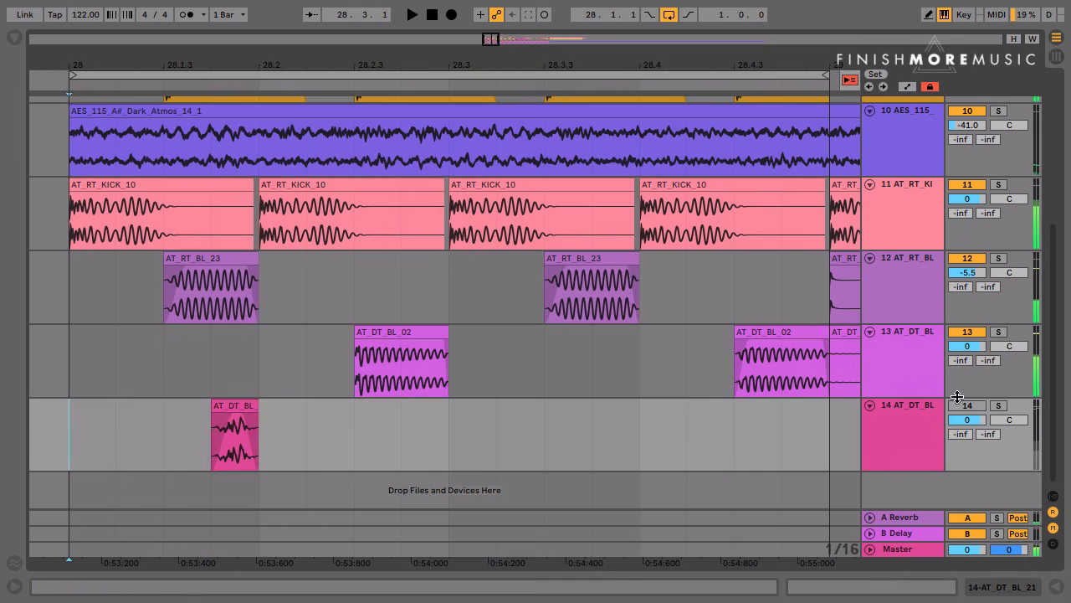
key("space")
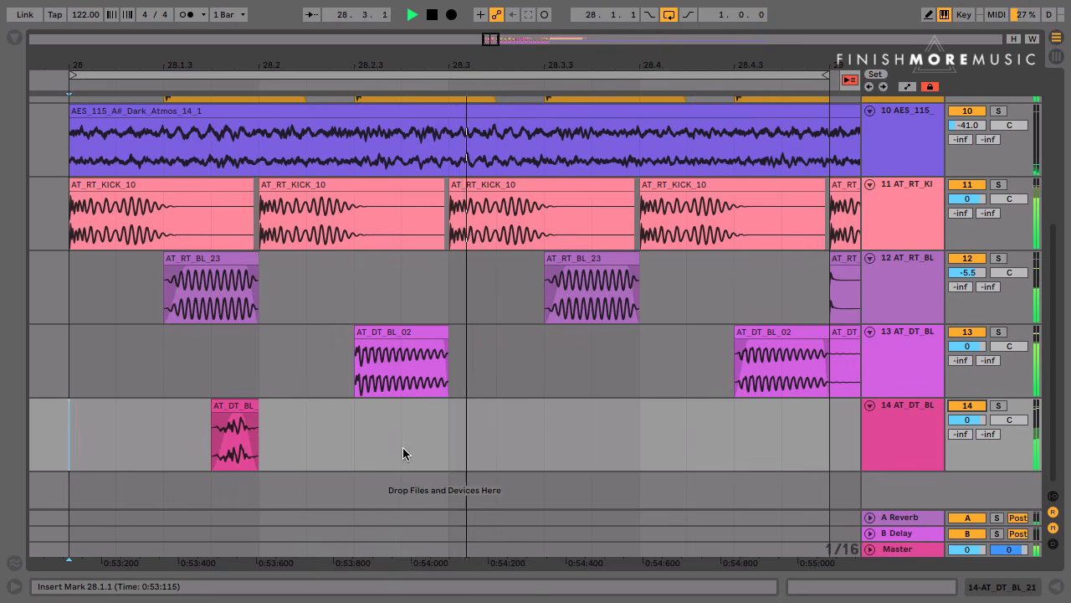
key("space")
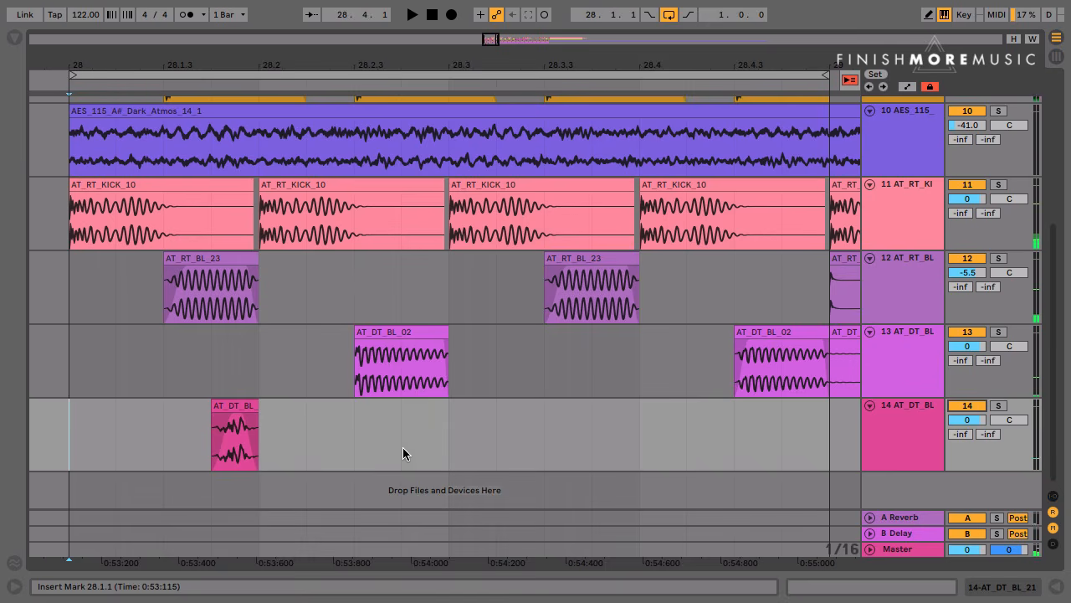
Duplicate track 14's half bar from 28.1.1 to 28.3.1 into the second half of the bar, and play the loop
left_click_drag(441, 446, 75, 454)
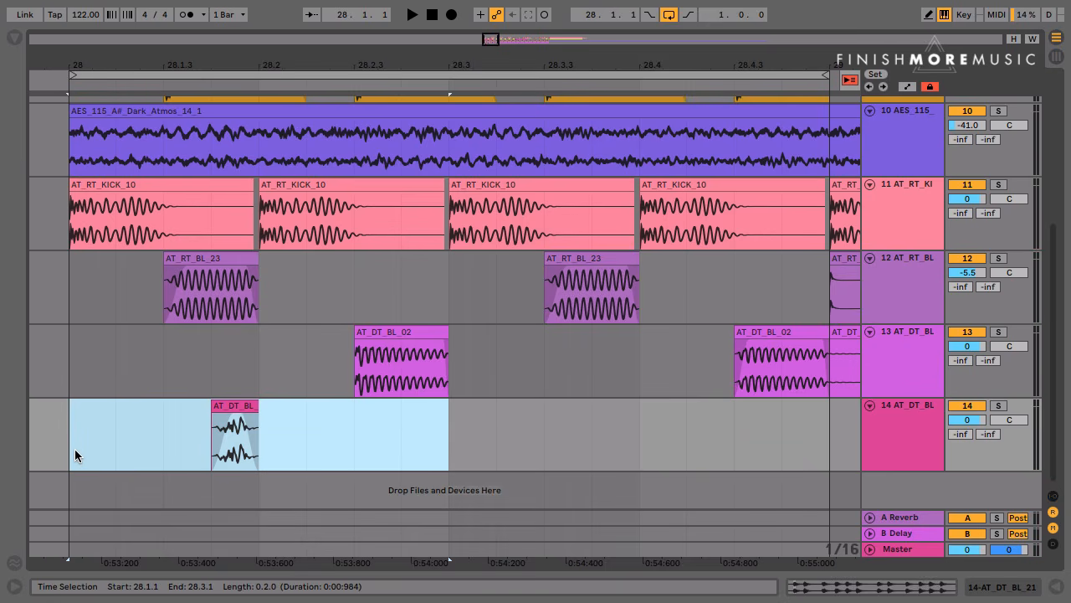
key("ctrl+d")
key("space")
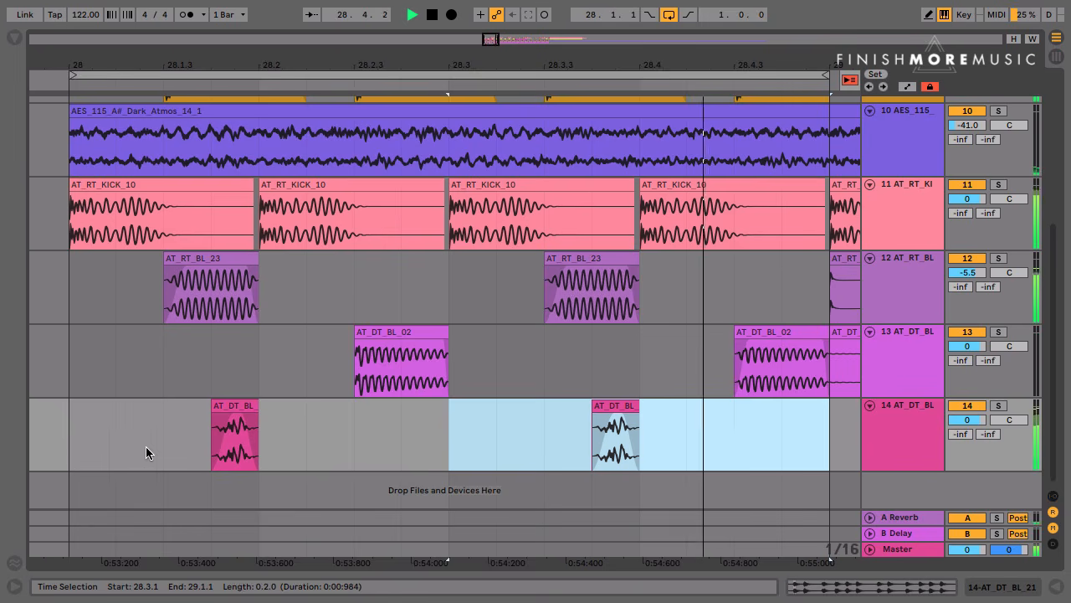
Stop playback and delete the leftover AT_RT_BL_23 and AT_DT_BL_02 clips starting at bar 29 on tracks 12 and 13
key("space")
left_click(74, 440)
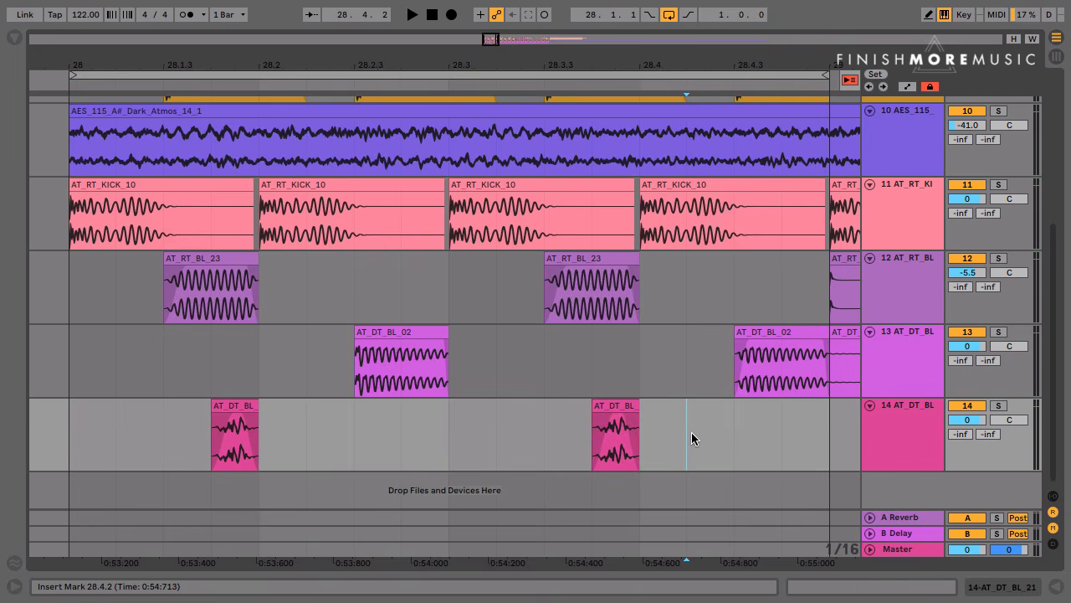
key("minus")
key("minus")
key("minus")
key("minus")
key("minus")
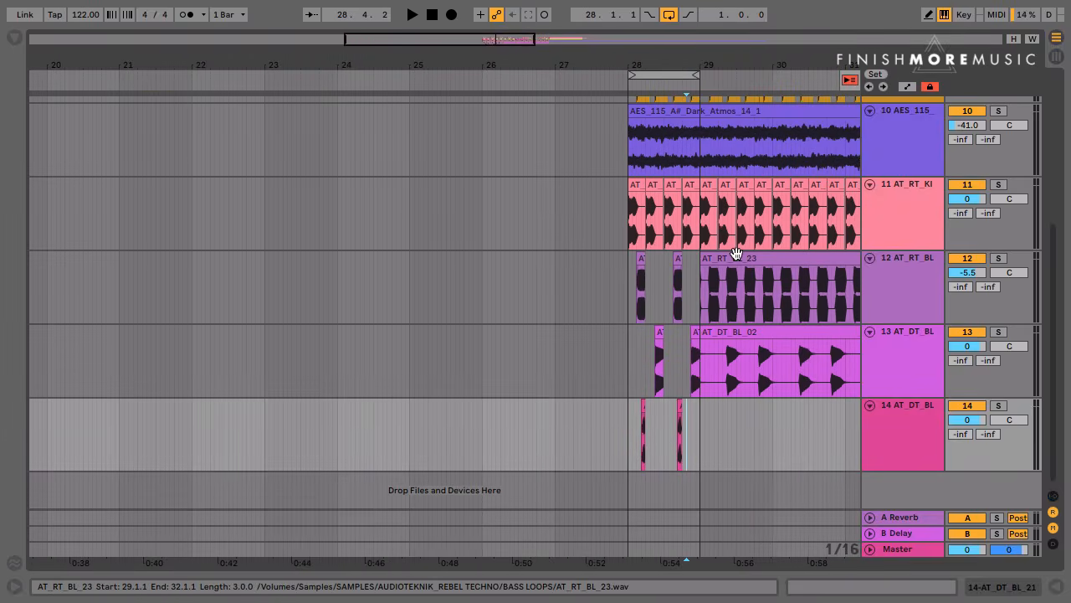
left_click(737, 258)
key("Delete")
left_click(736, 331)
key("Delete")
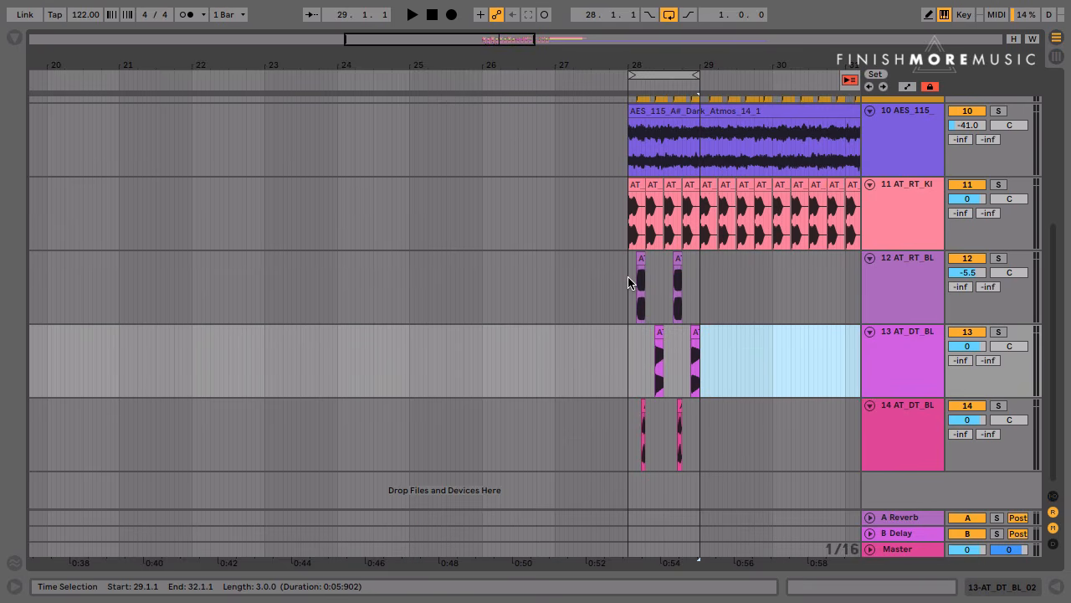
Duplicate bar 28 of bass tracks 12 to 14 into bar 29 and extend the loop to two bars
left_click_drag(627, 282, 700, 467)
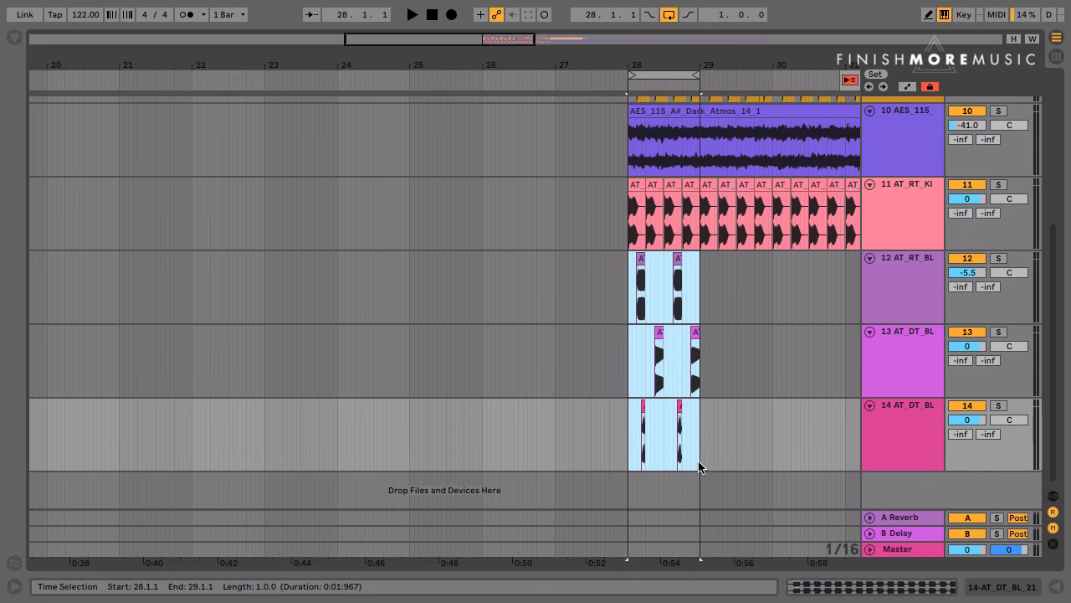
key("ctrl+d")
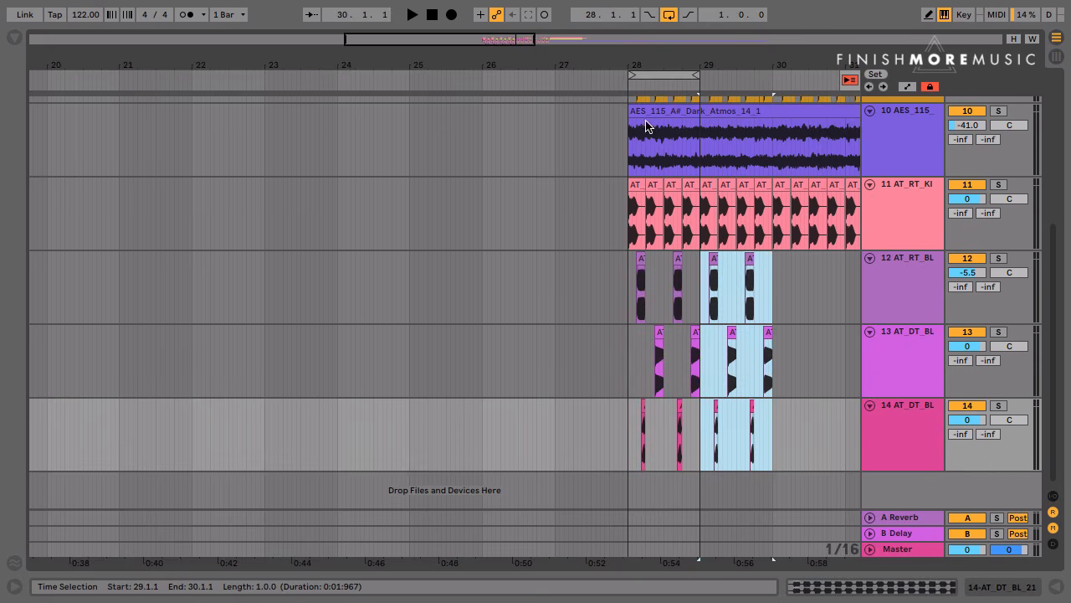
mouse_move(695, 76)
left_mouse_down()
mouse_move(770, 77)
mouse_move(548, 104)
left_mouse_up()
Copy track 14's AT_DT_BL_21 note from 29.3.4 to 29.4.2 and play the two-bar loop
left_click(406, 406)
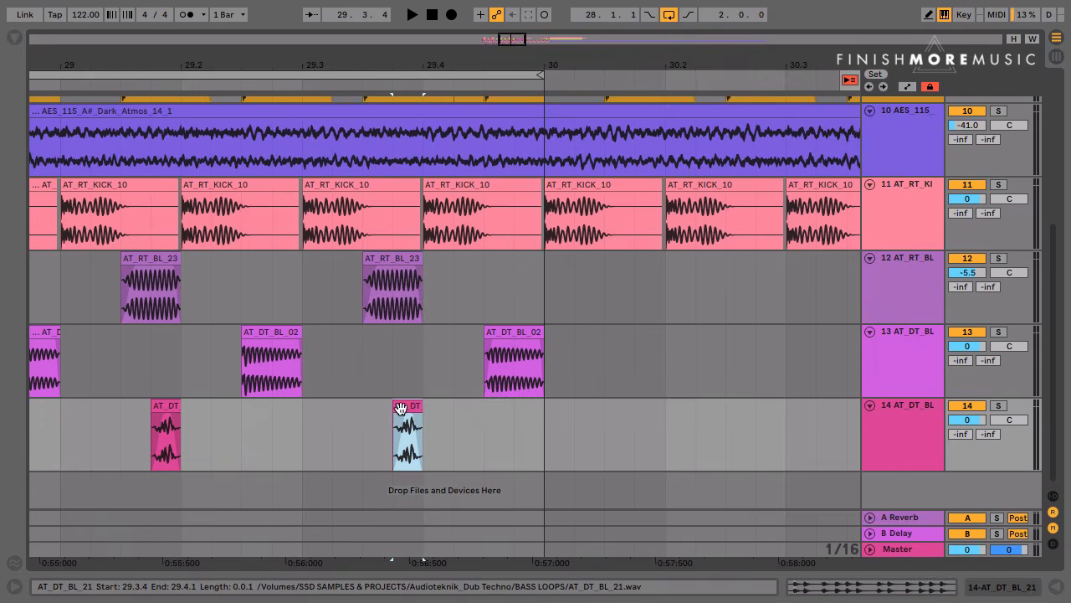
left_click_drag(404, 407, 471, 406)
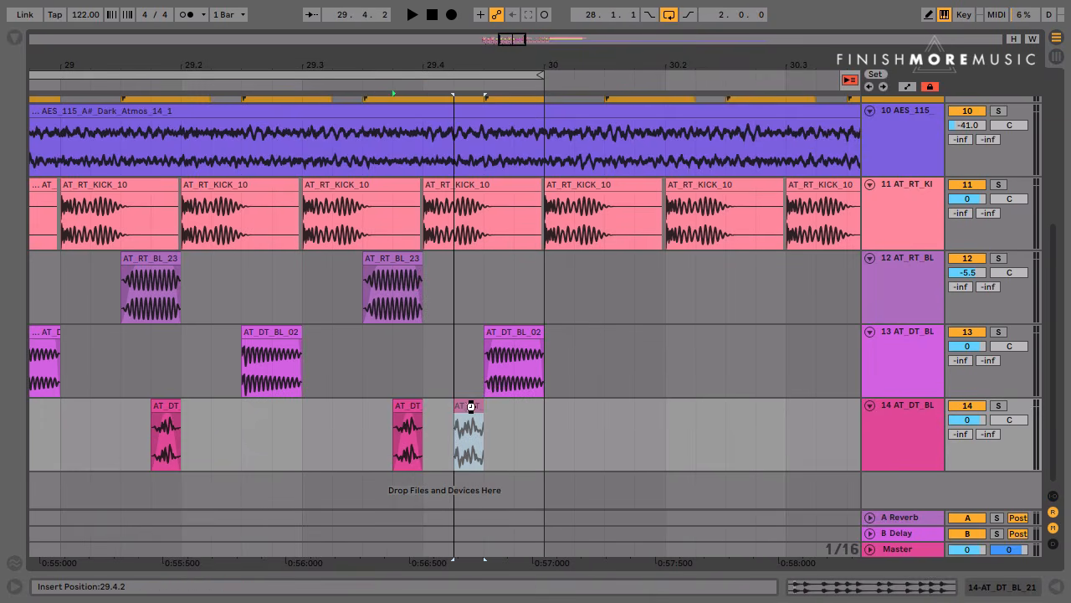
left_click(273, 429)
key("space")
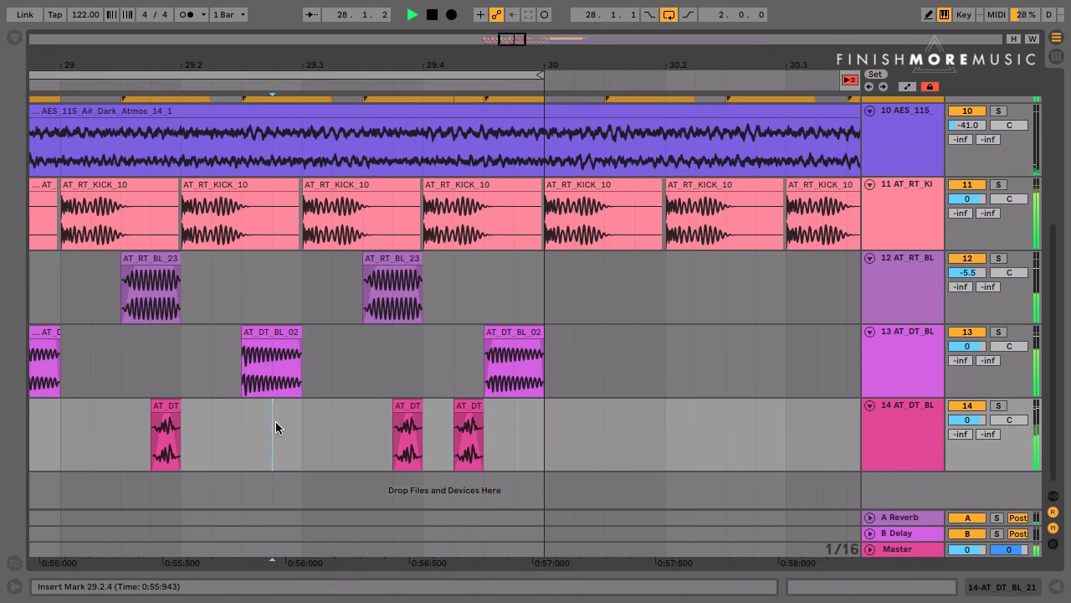
left_click_drag(369, 67, 536, 66)
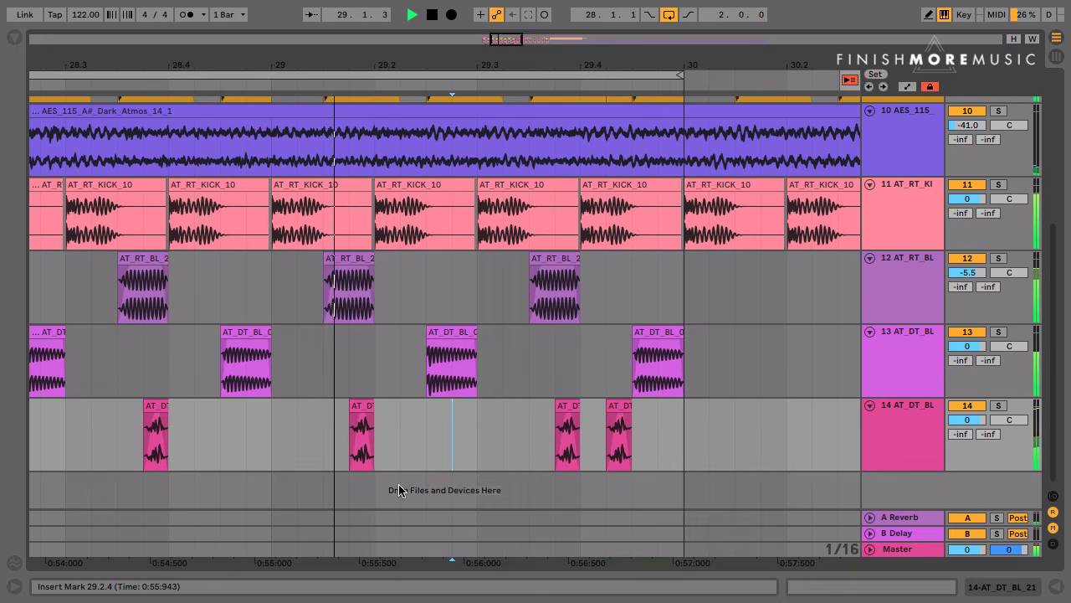
key("space")
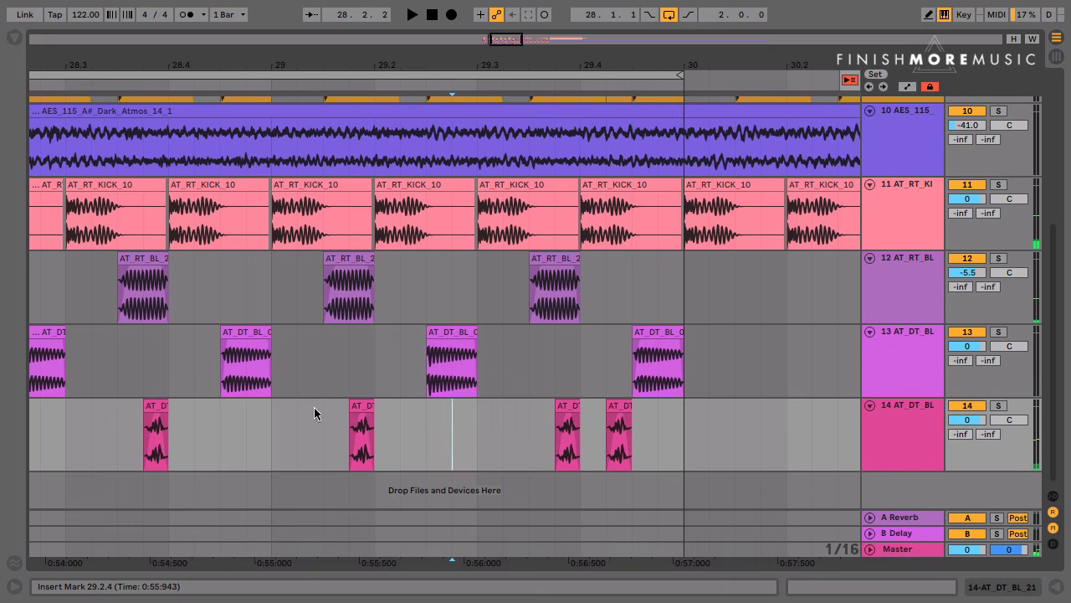
Examine how the notes on bass tracks 12 to 14 sit around the kick across bars 28 and 29
scroll(165, 424, "left", 2)
scroll(164, 423, "up", 1)
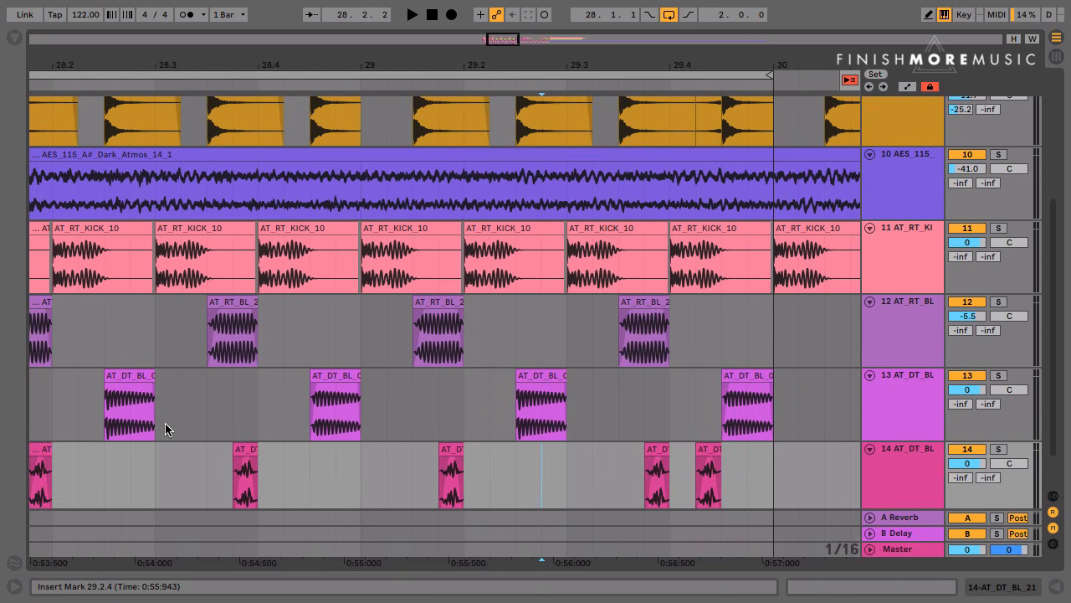
scroll(164, 423, "down", 1)
scroll(165, 423, "left", 1)
scroll(165, 428, "left", 1)
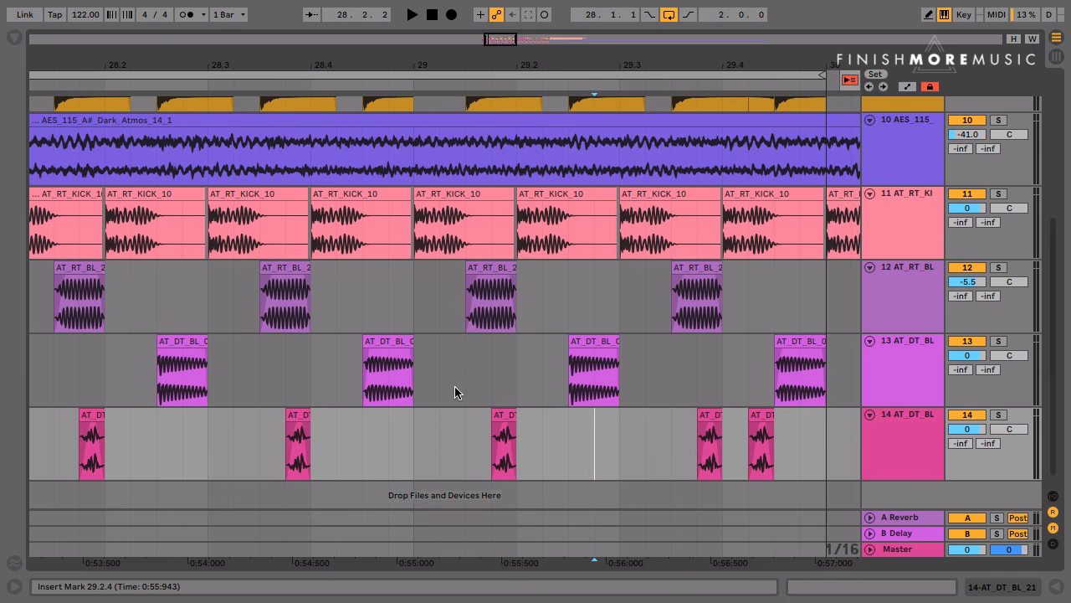
left_click(918, 454)
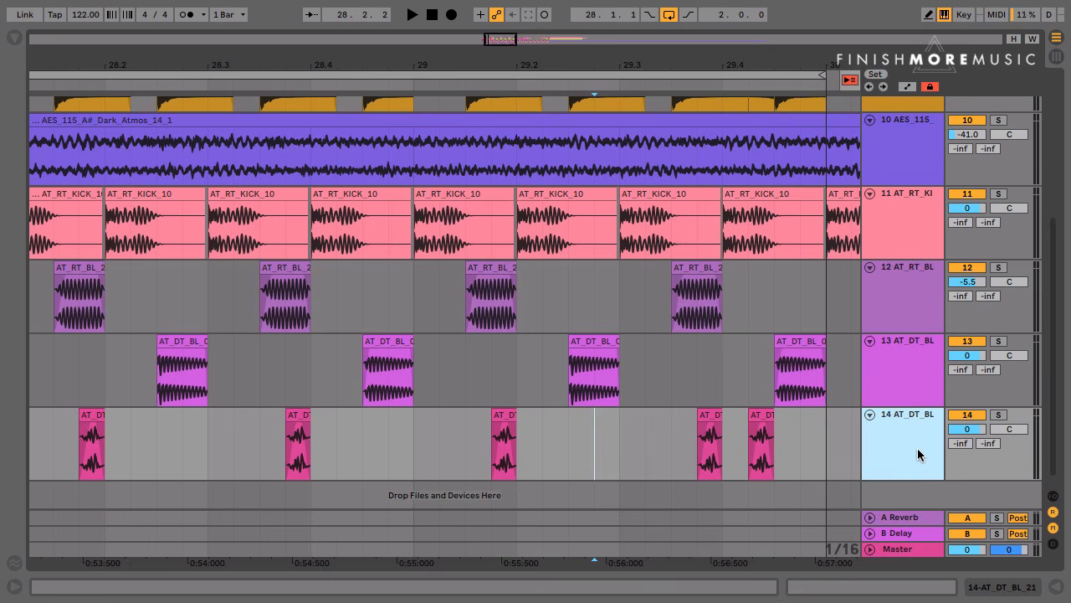
scroll(750, 492, "up", 1)
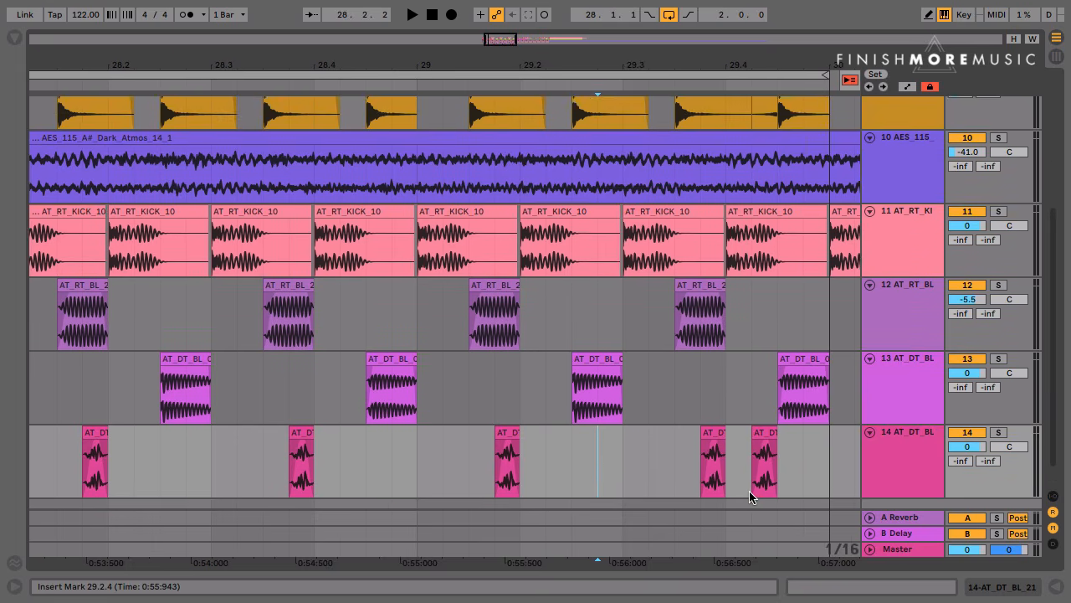
scroll(750, 493, "up", 5)
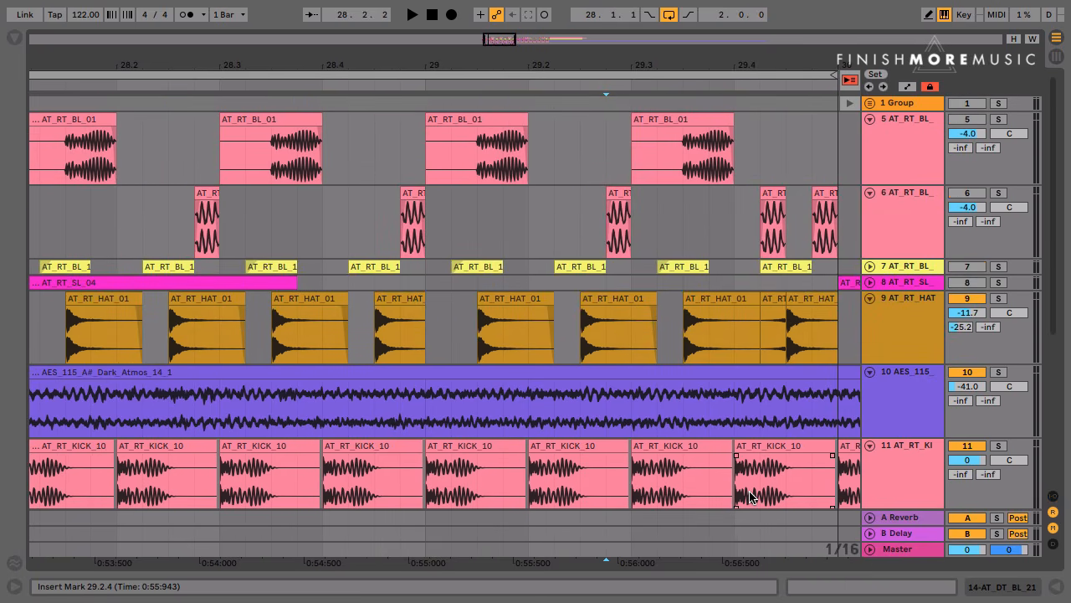
Deactivate bass tracks 12 to 14 together
scroll(895, 417, "down", 5)
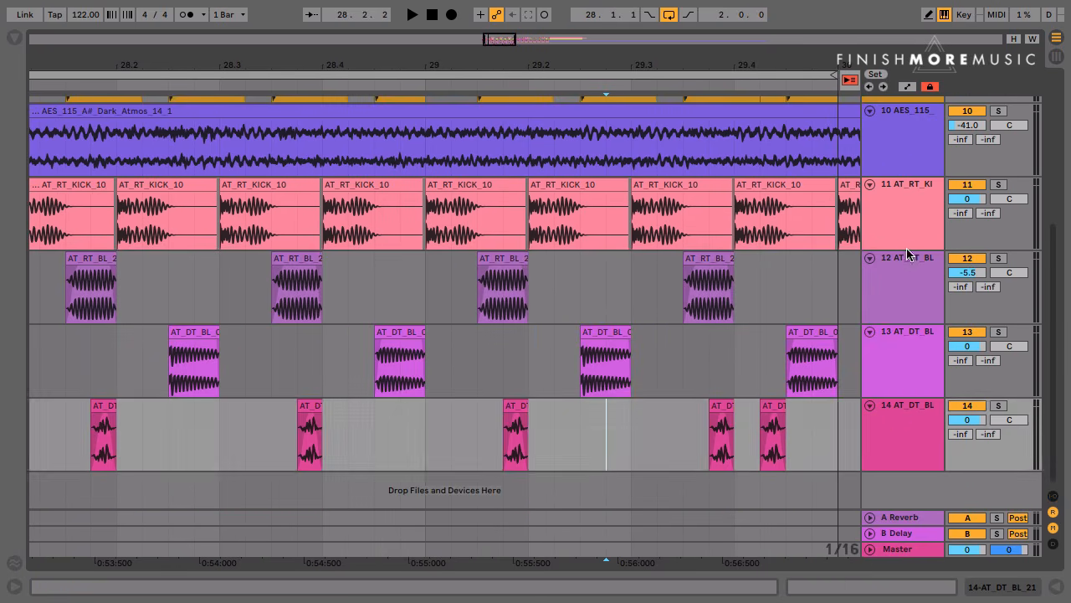
left_click(902, 281)
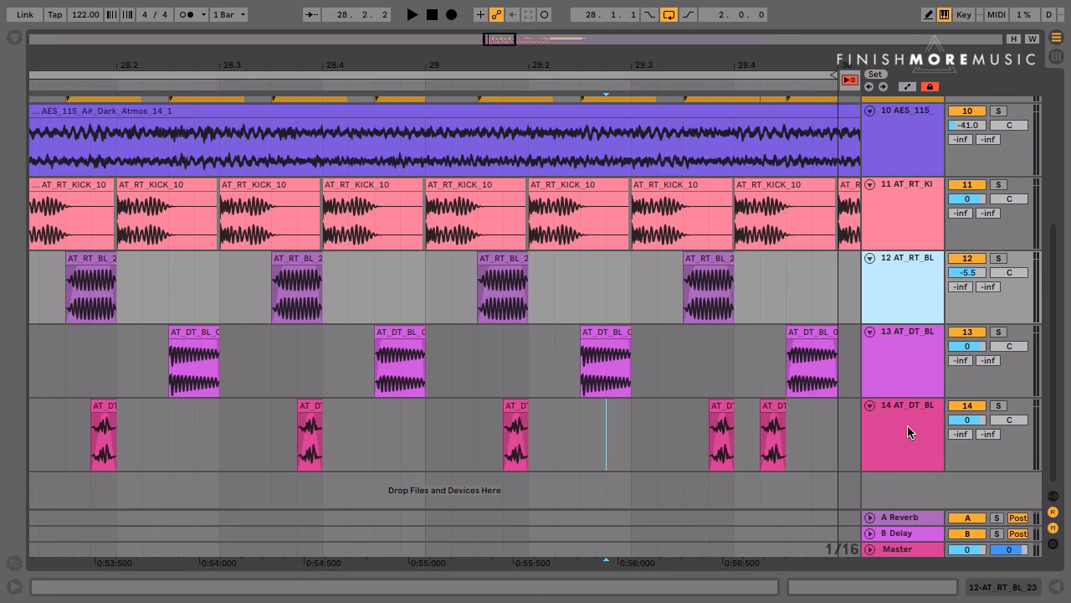
left_click(907, 425, "shift")
left_click(978, 408)
Play the two-bar loop from 28.1.1 with the new bass tracks switched off
scroll(590, 427, "up", 2)
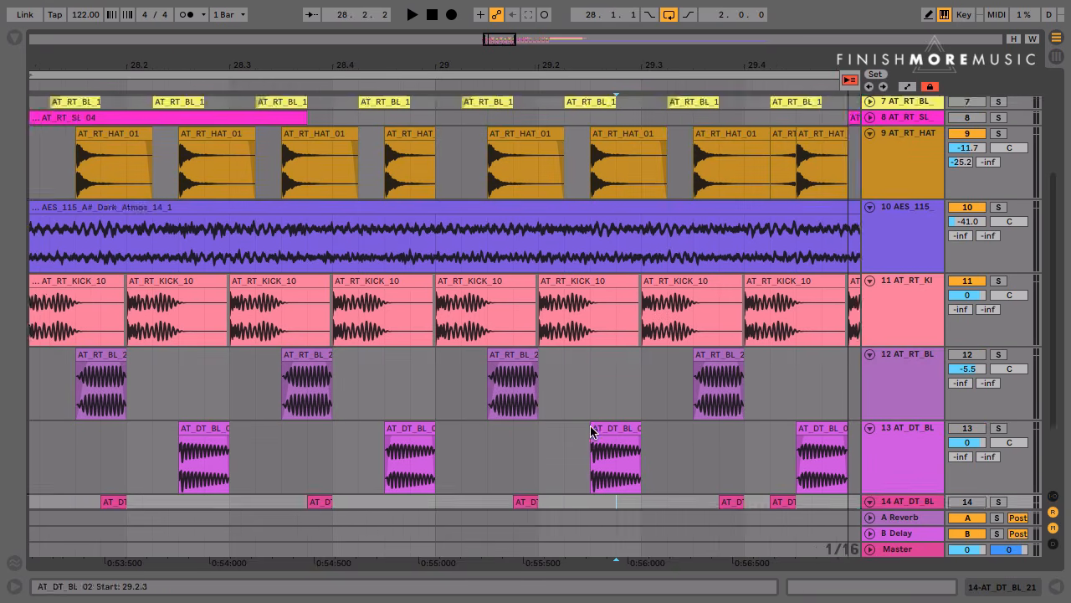
scroll(590, 430, "up", 3)
left_click_drag(495, 64, 396, 64)
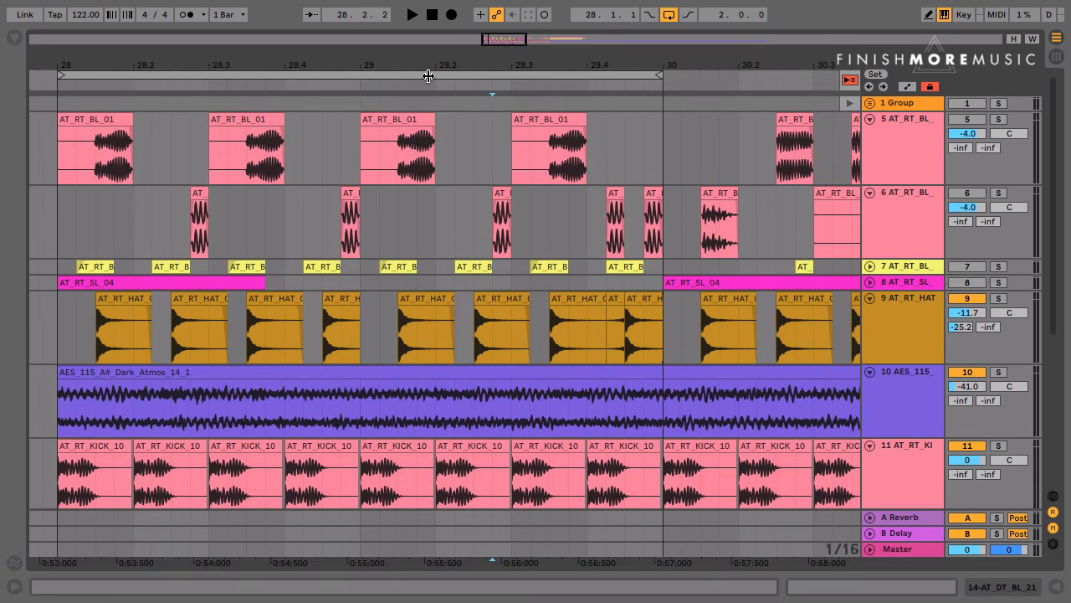
left_click(428, 76)
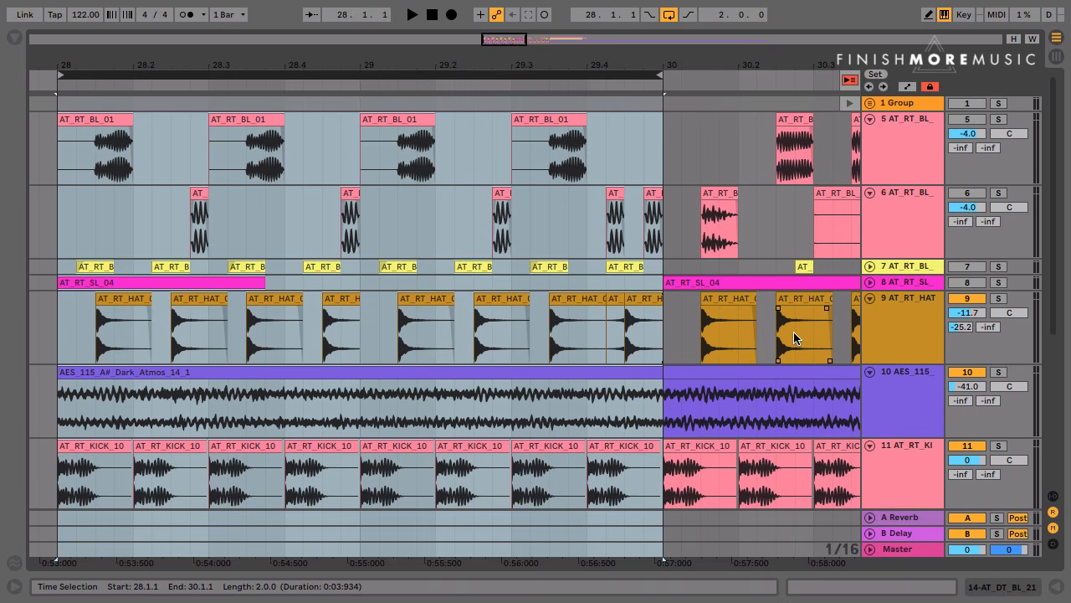
key("space")
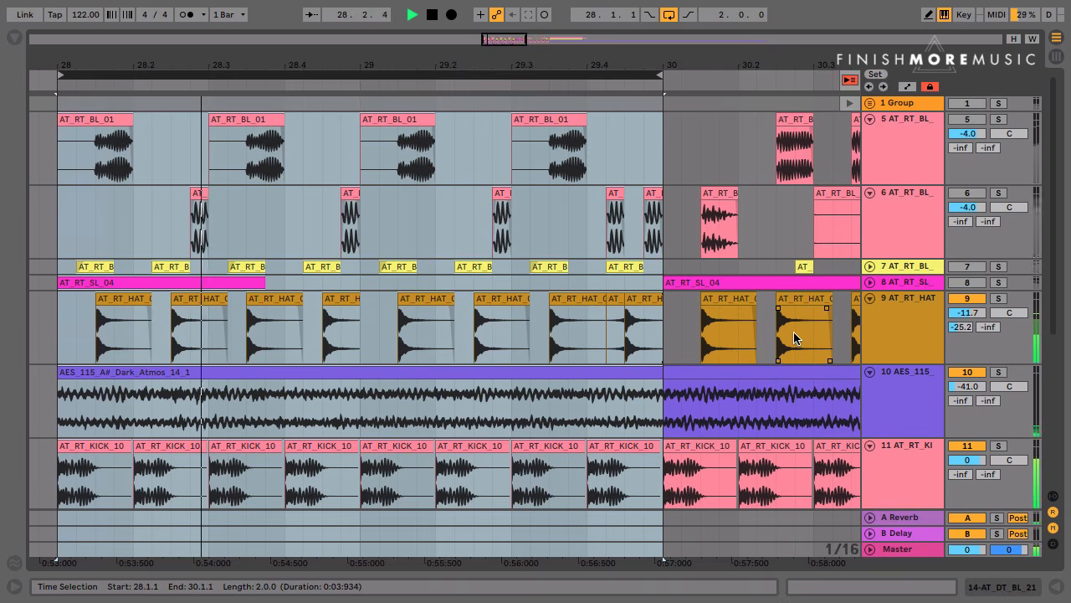
key("space")
Activate tracks 5, 6, 7 and 8 and play the loop over bars 28 and 29
left_click(967, 193)
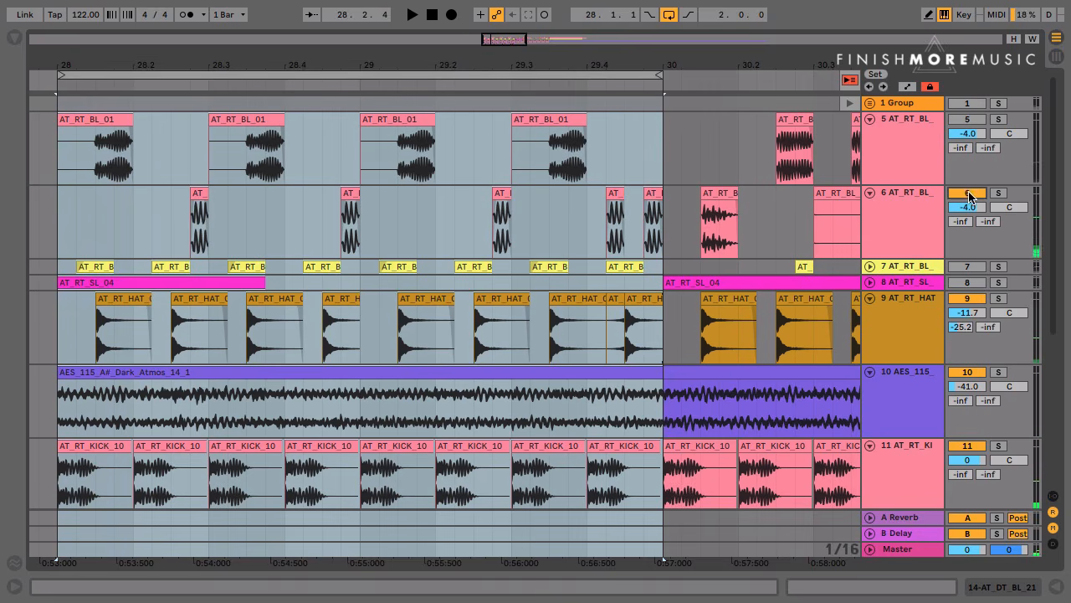
left_click(967, 119)
left_click(966, 266)
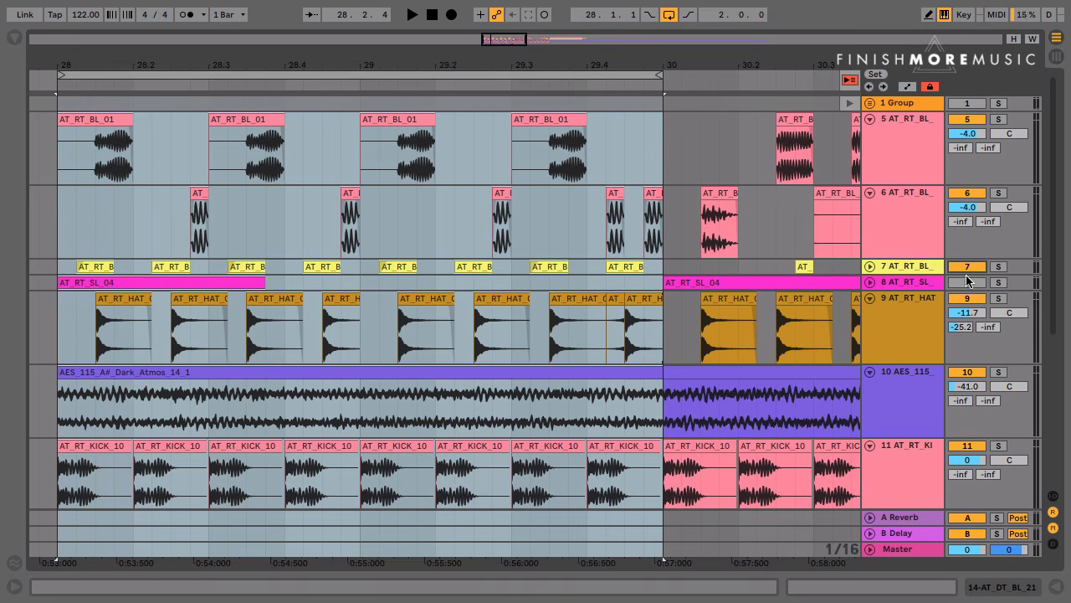
left_click(967, 282)
key("space")
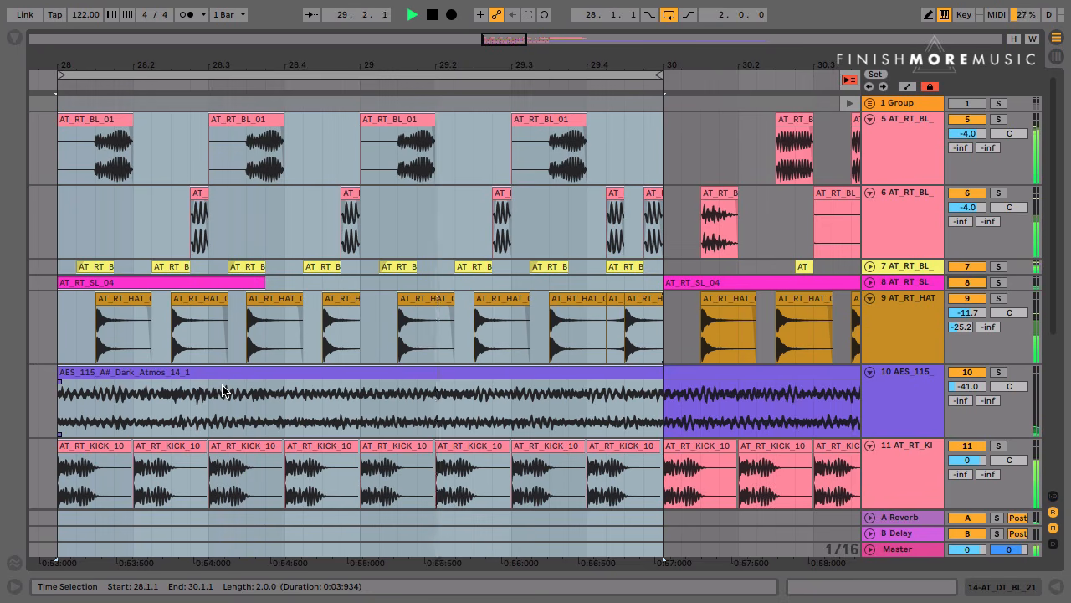
left_click(223, 391)
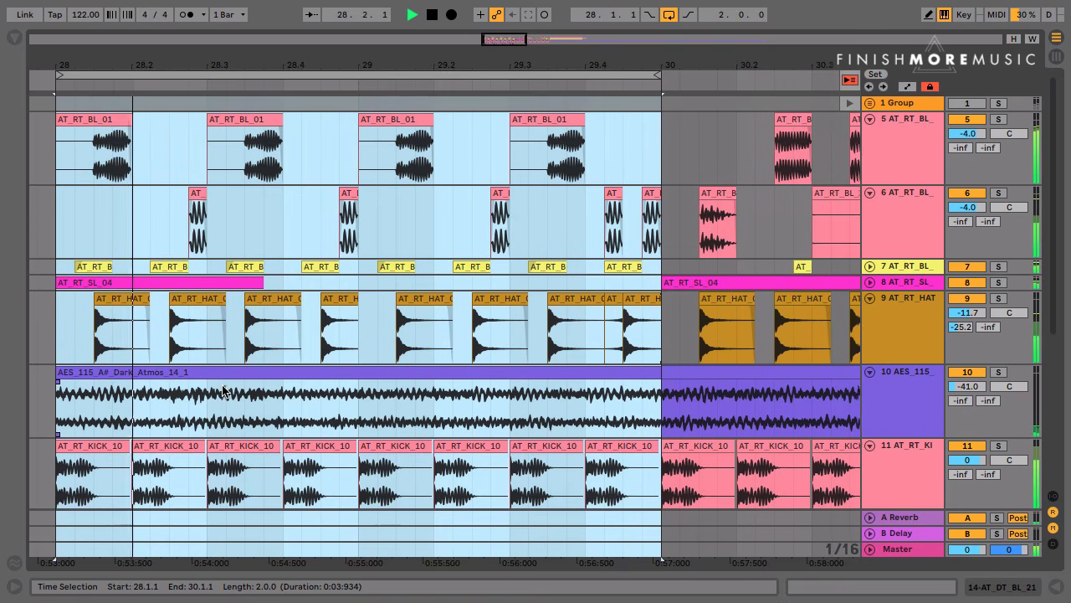
key("space")
Move the two-bar loop to start at 30.1.1 and unfold track 7 to show its bass notes
scroll(267, 230, "right", 5)
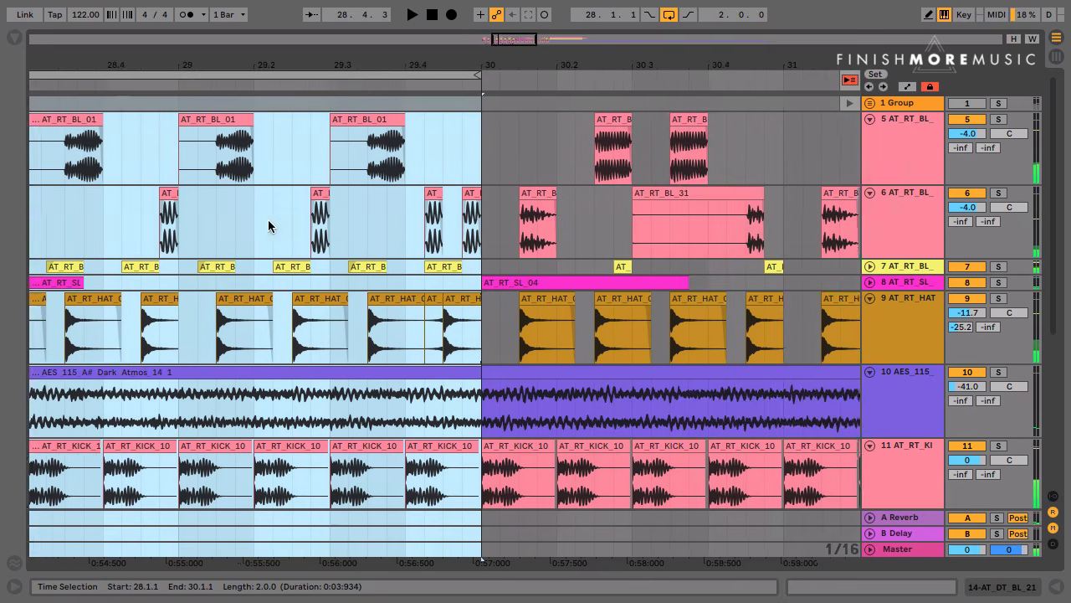
left_click(355, 239)
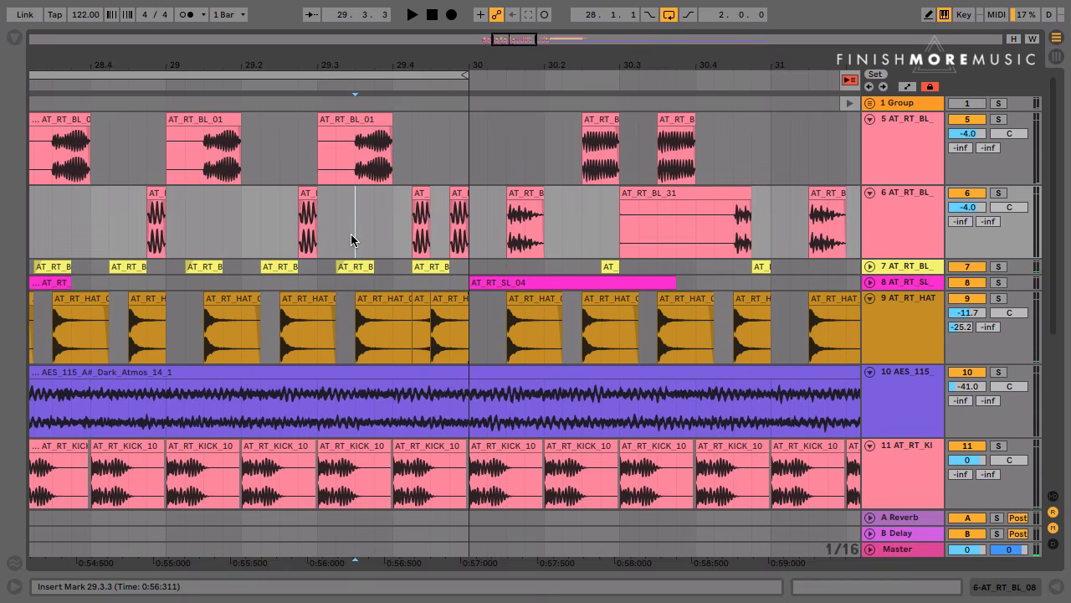
key("minus")
key("minus")
key("minus")
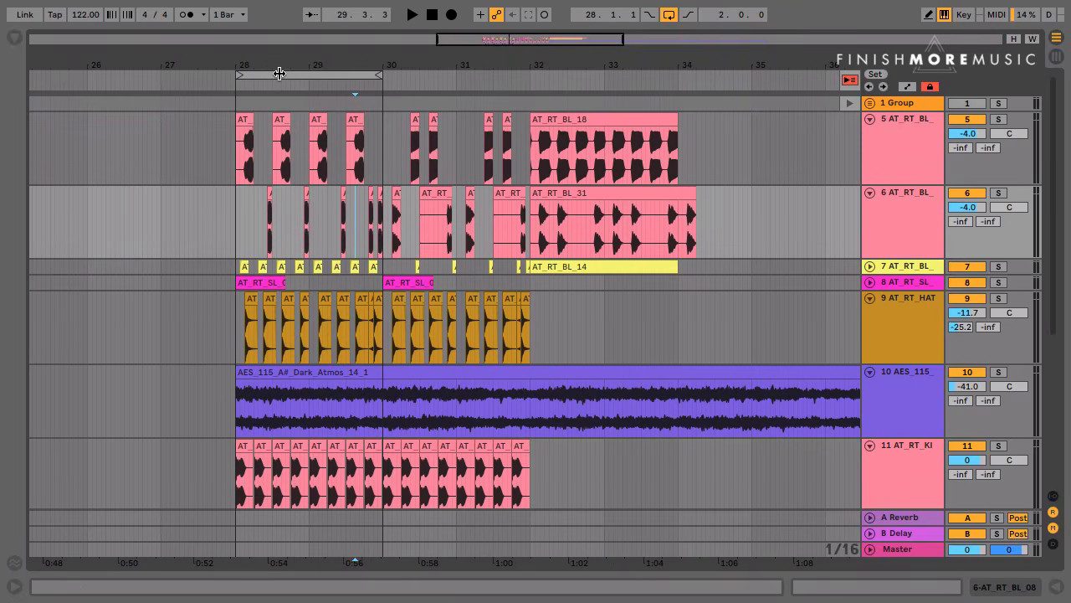
left_click_drag(279, 74, 431, 86)
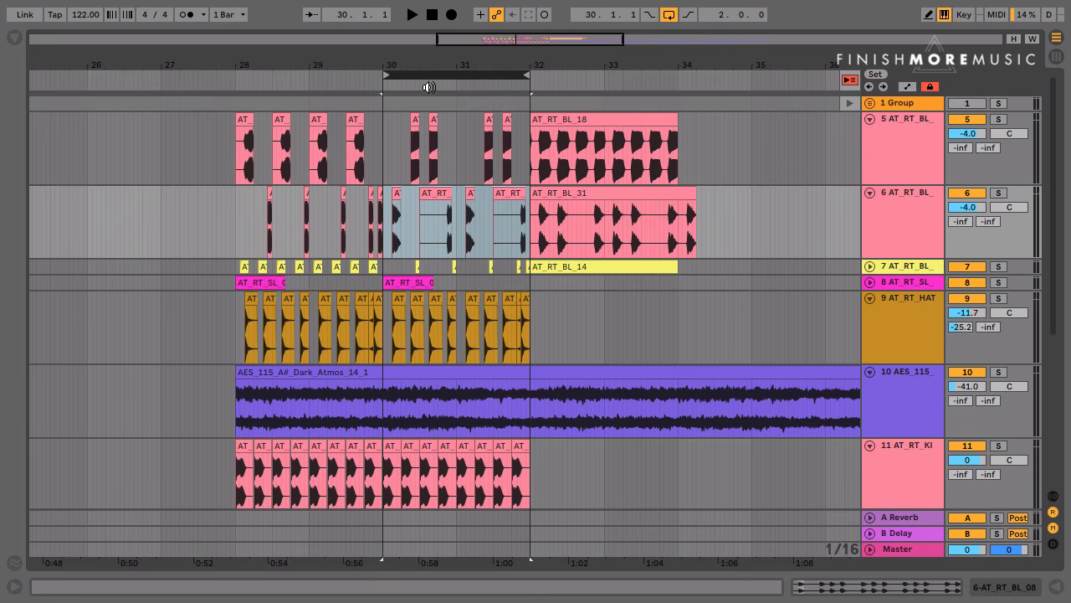
key("z")
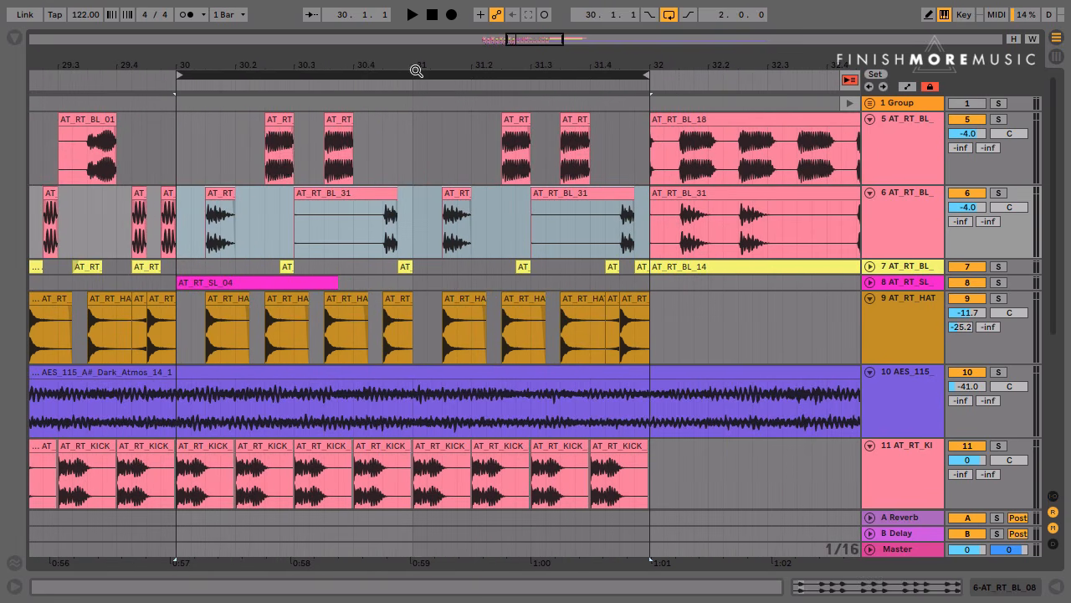
left_click(431, 241)
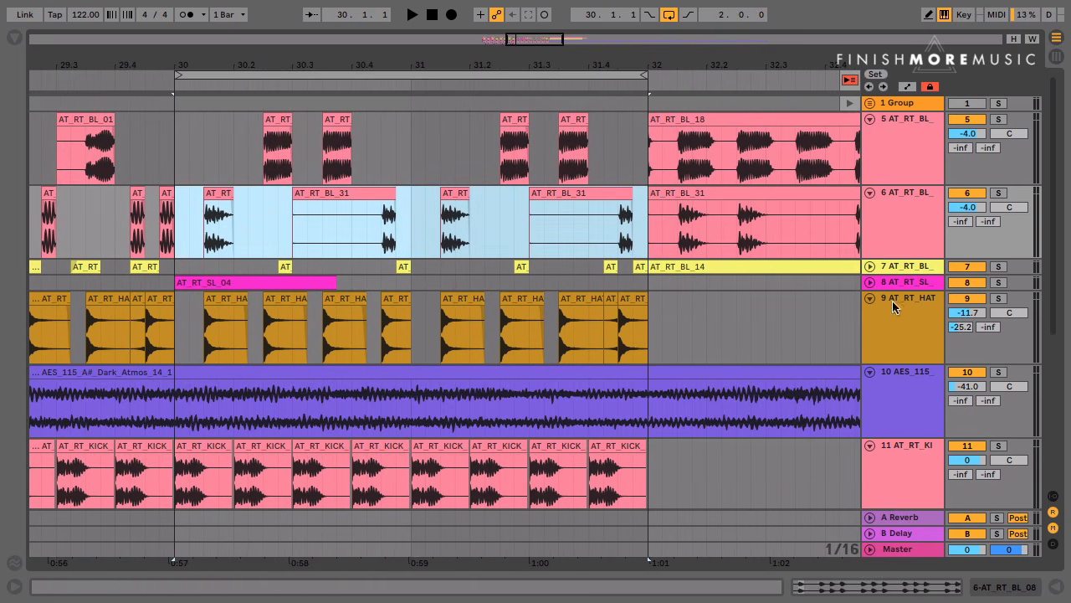
left_click(870, 268)
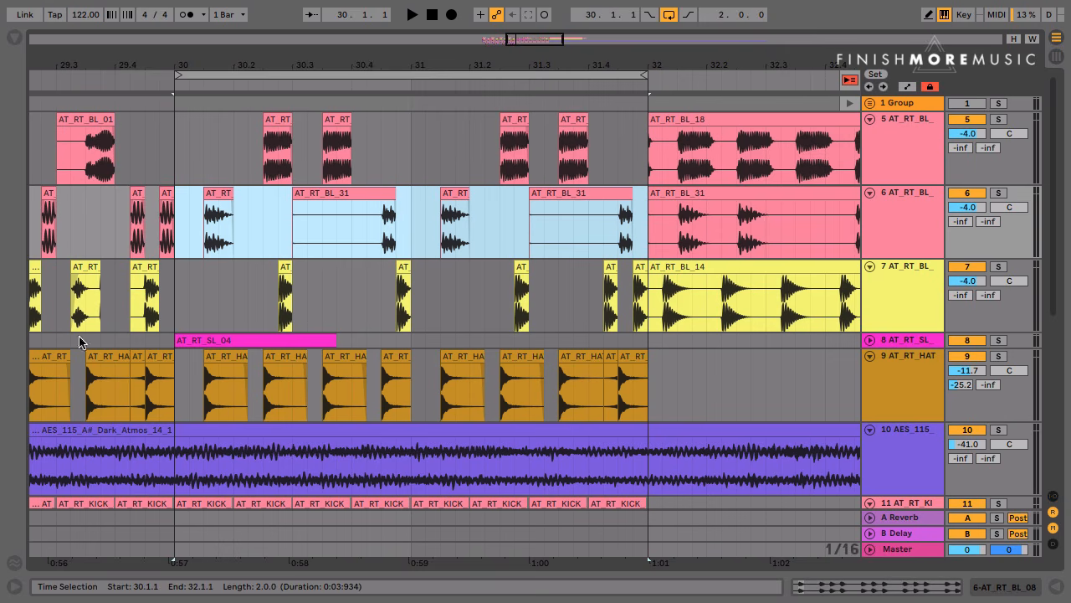
Highlight the AT_RT_BL_31 notes at 31.4.3 and 30.4.3 on track 6 to inspect the second bassline
left_click(175, 301)
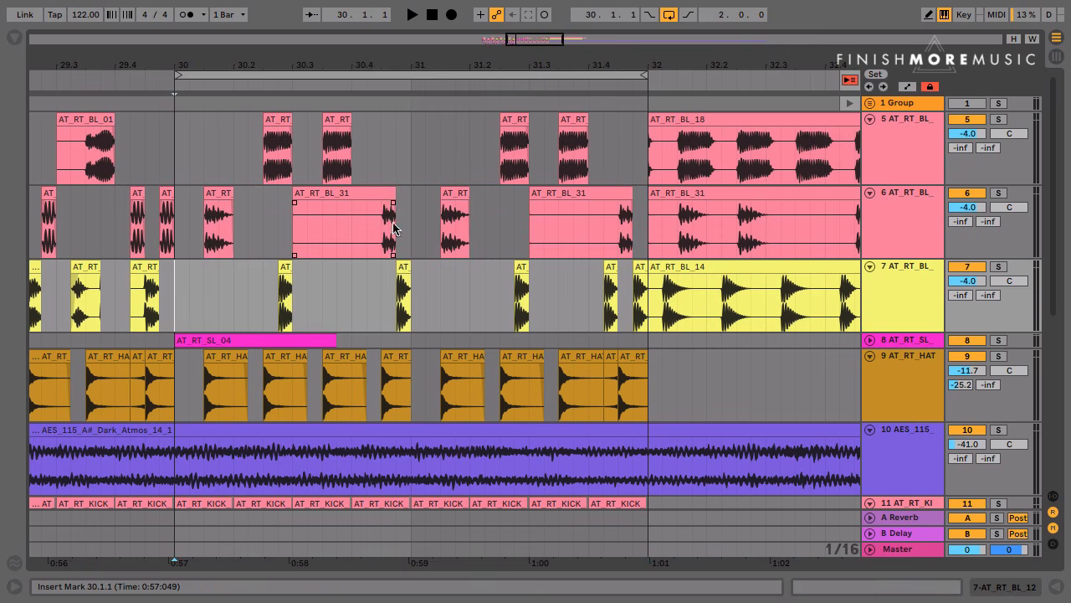
left_click(455, 230)
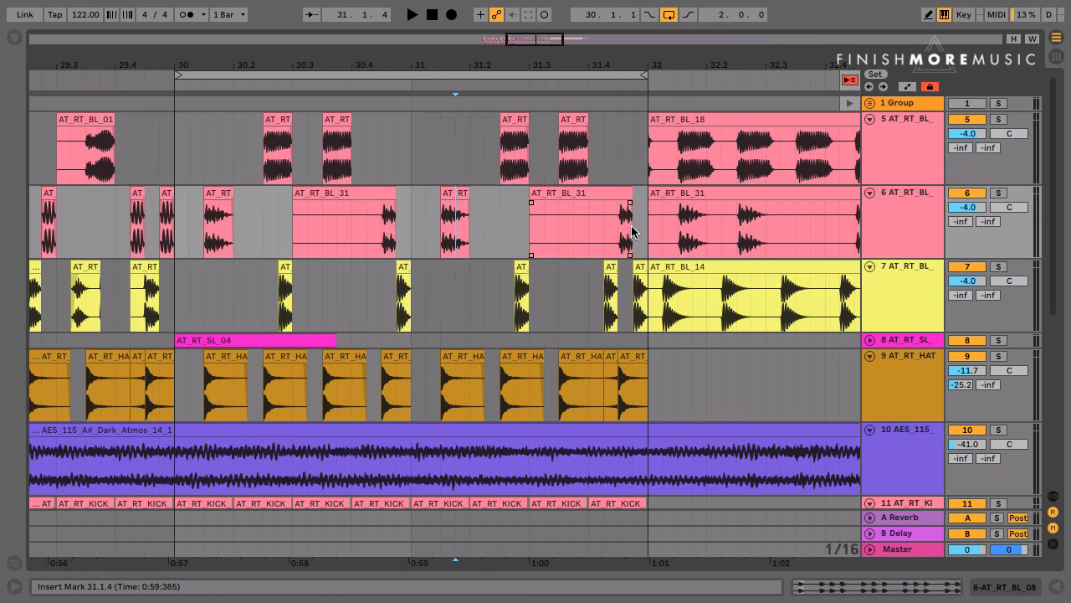
left_click_drag(632, 232, 630, 232)
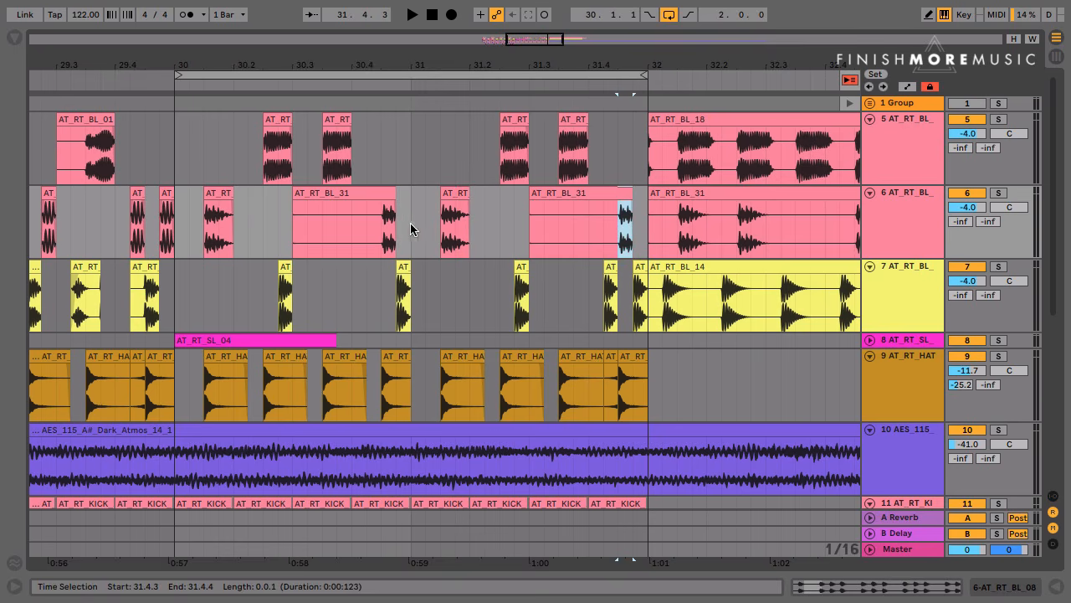
left_click_drag(385, 230, 390, 234)
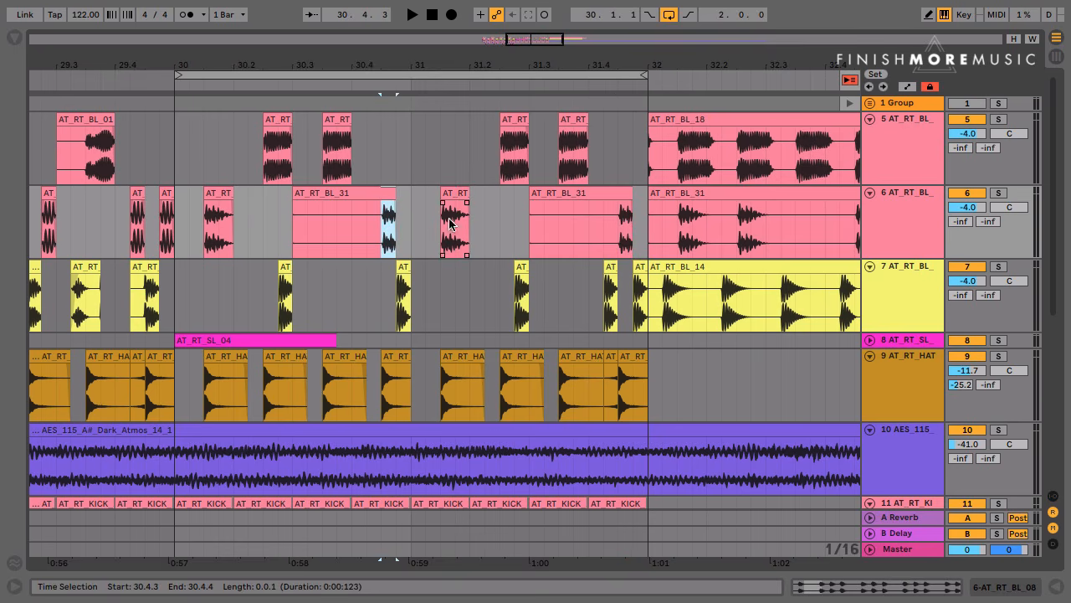
Play the loop from 30.1.1 and deactivate track 8 to hear the second bassline without it
left_click(177, 249)
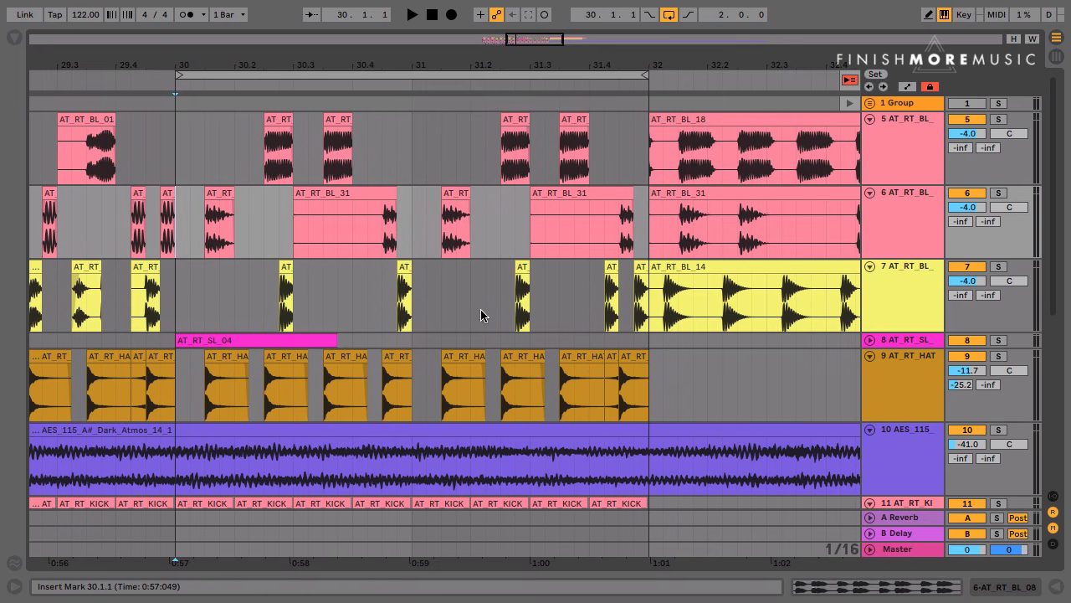
key("space")
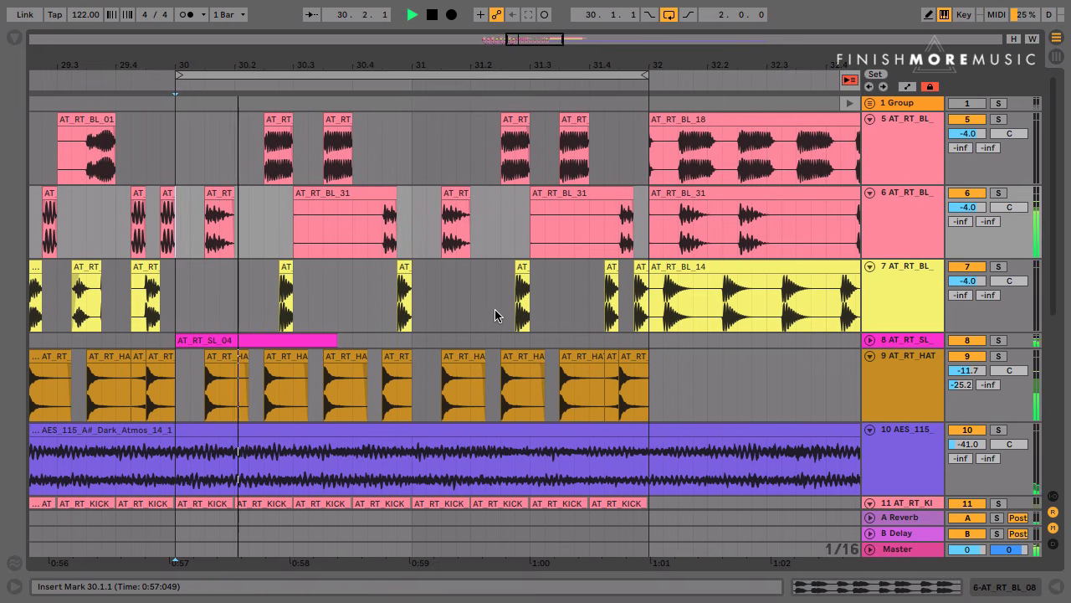
left_click(973, 341)
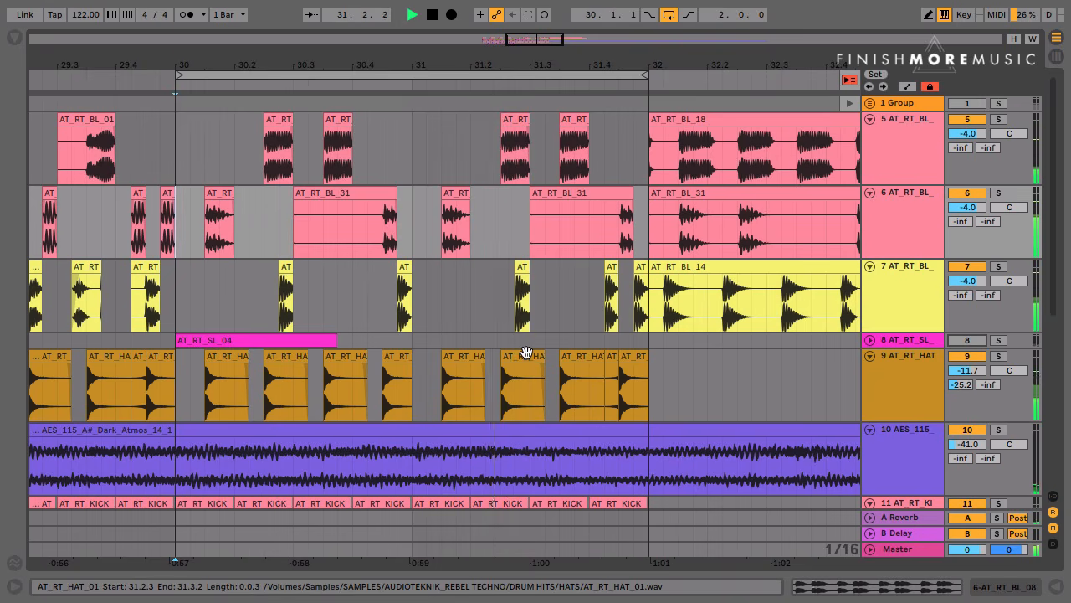
key("space")
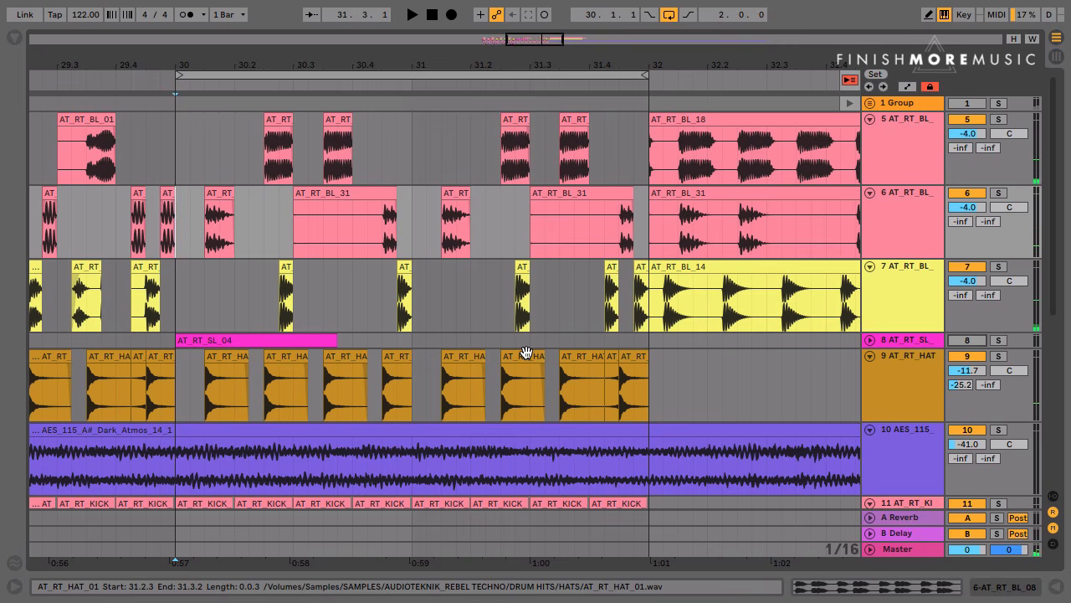